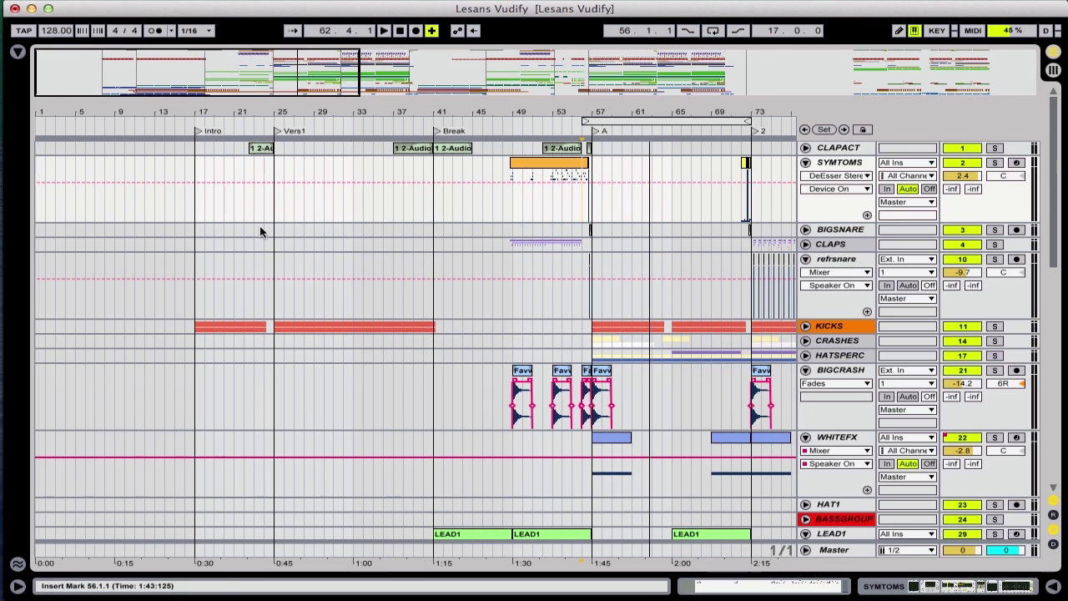
- Play the arrangement from the Intro marker at bar 17
scroll(259, 228, right, 5)
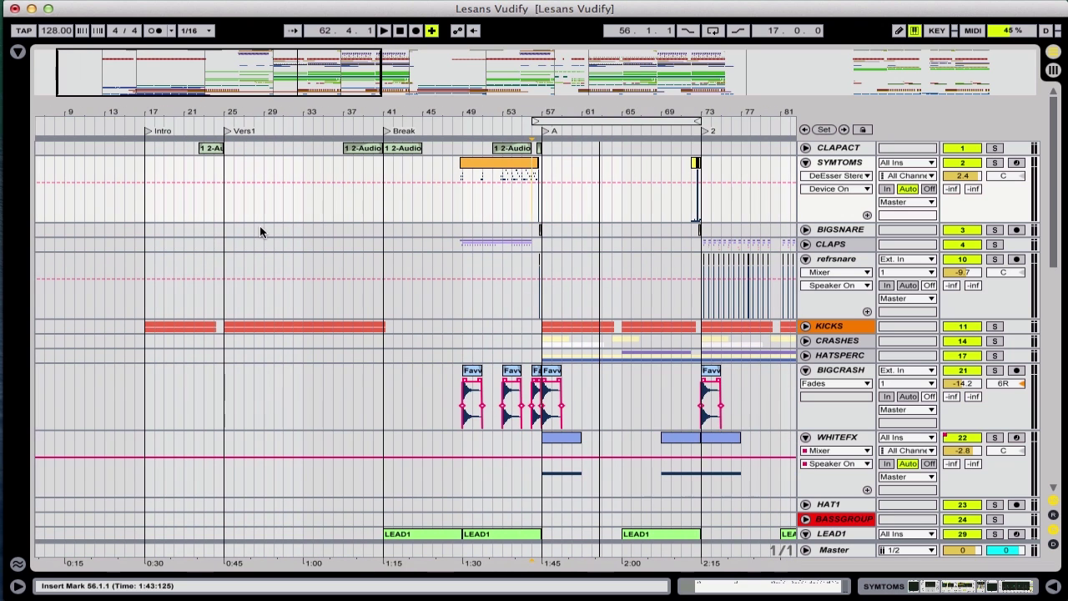
click(144, 209)
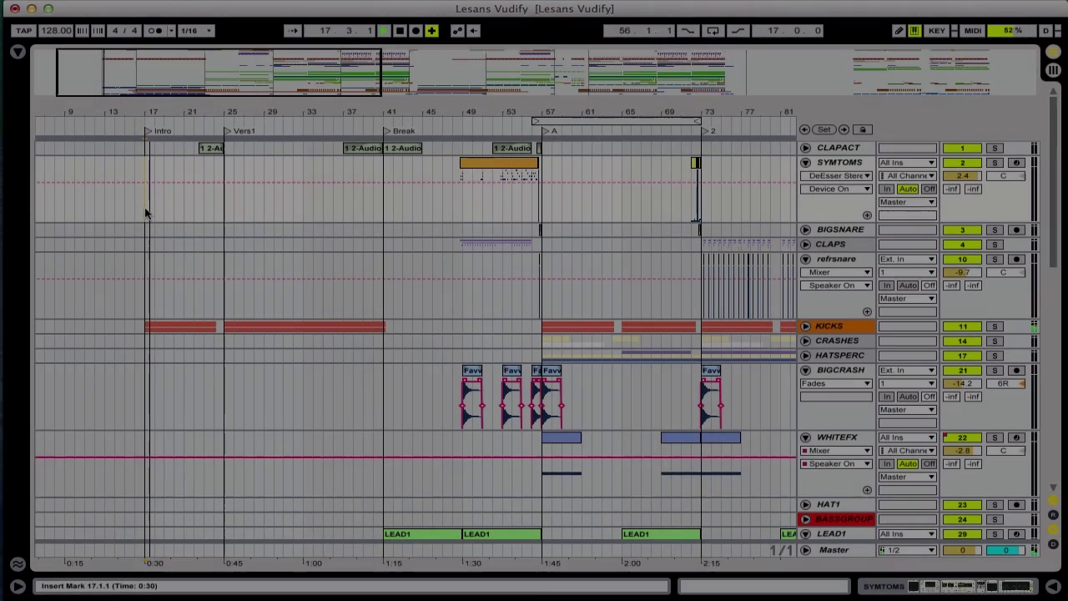
- Unfold the VOXGROUP and BUVOX track groups to show the vocal tracks inside them
scroll(144, 207, down, 8)
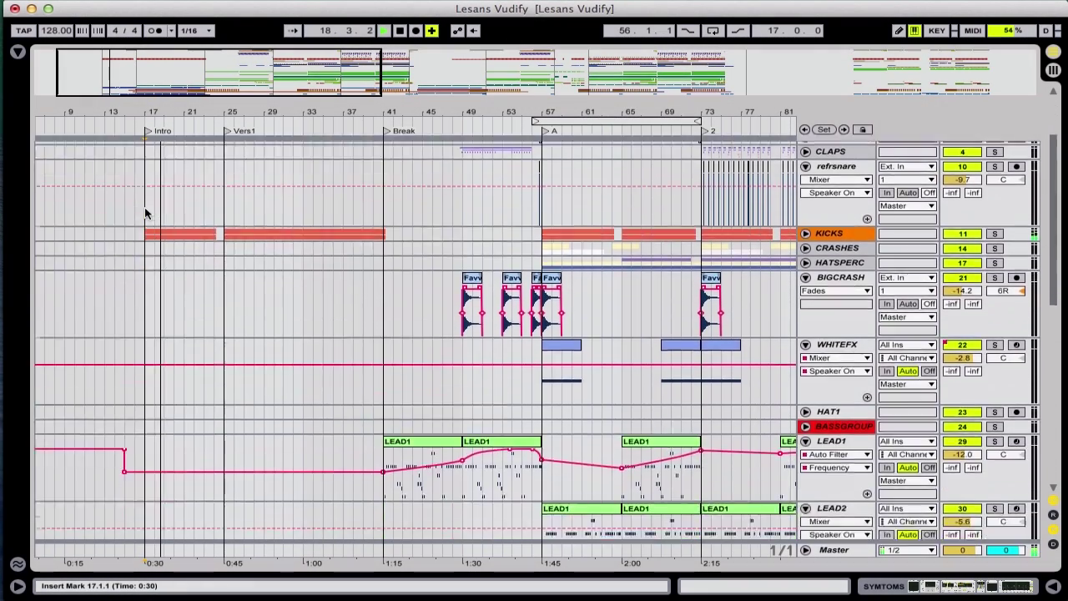
scroll(145, 207, down, 6)
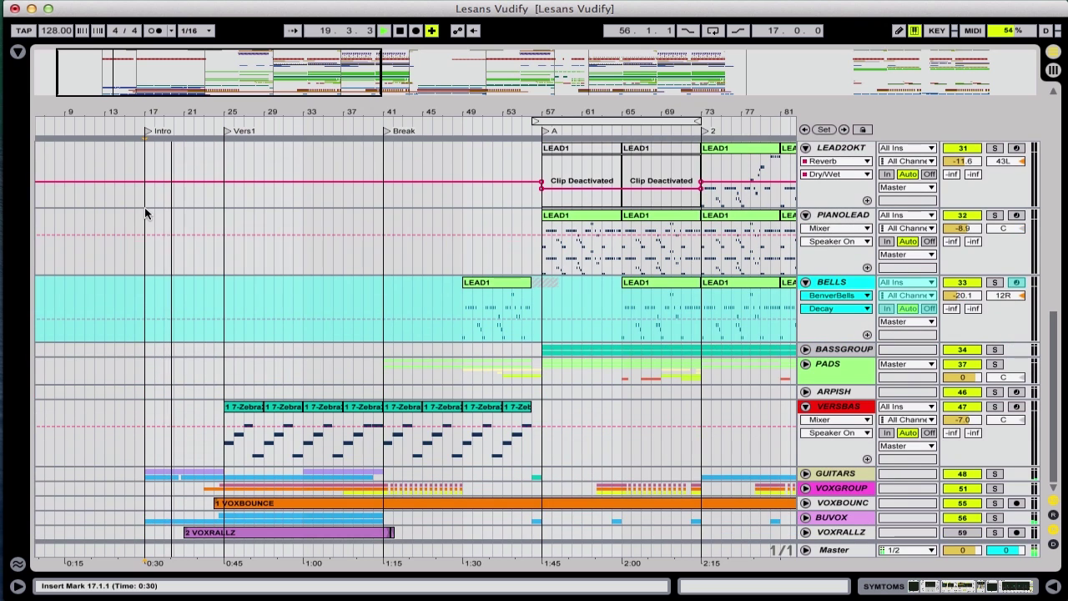
click(805, 490)
scroll(805, 492, down, 6)
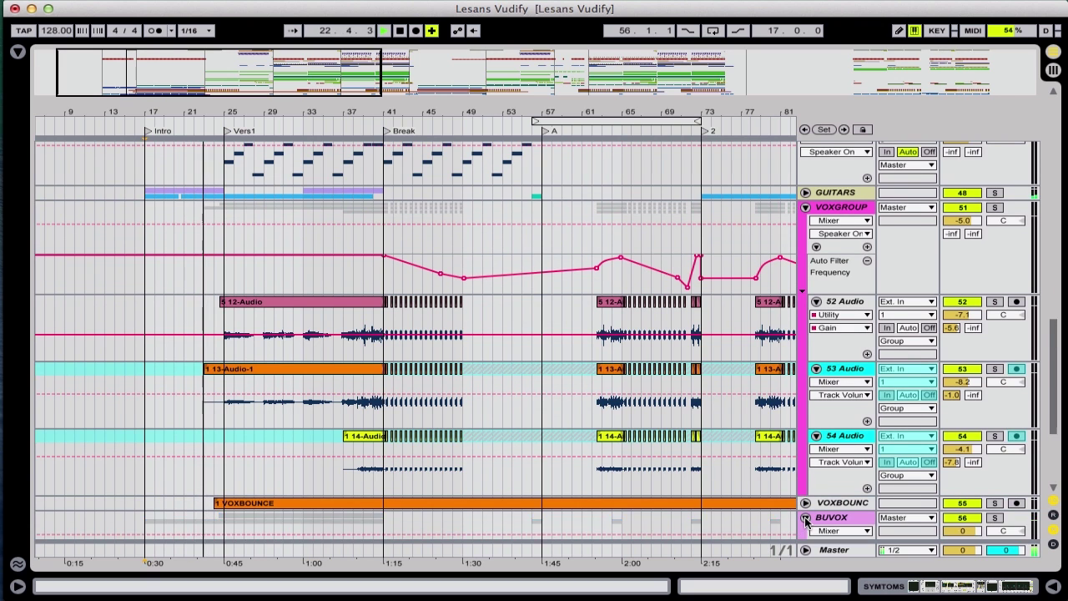
click(805, 518)
scroll(806, 521, down, 5)
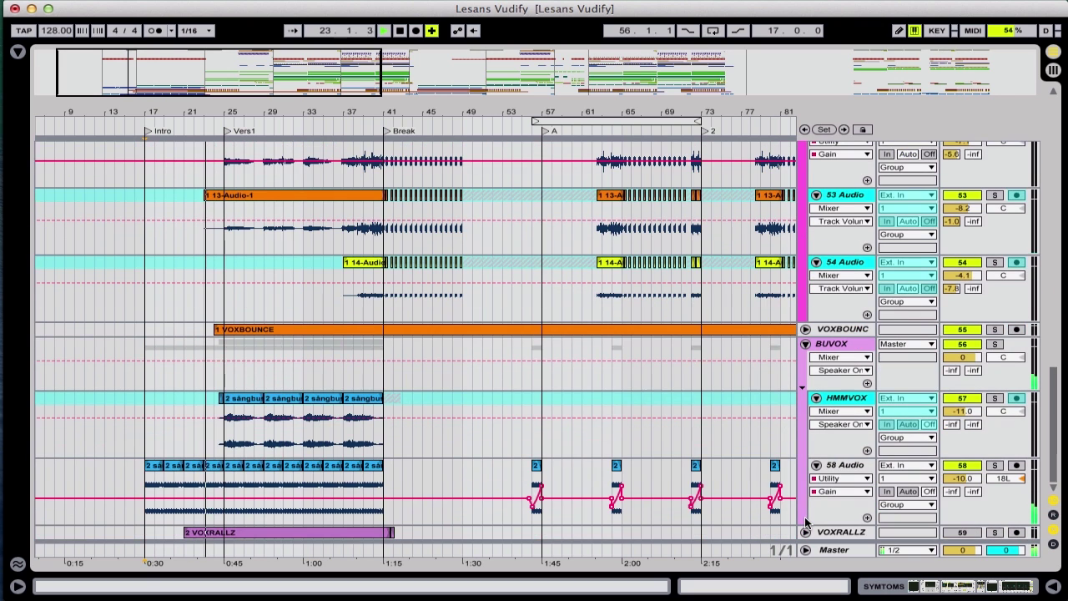
- Open the 58 Audio track's device chain, examine its effects from start to end, and hide the device view
double_click(843, 467)
scroll(631, 498, right, 5)
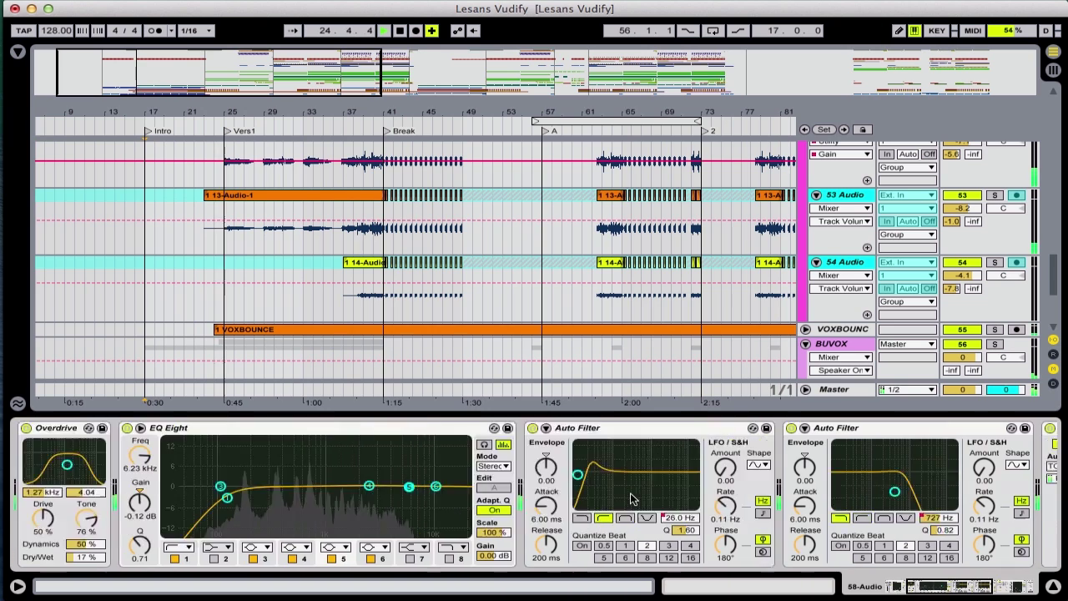
scroll(631, 498, right, 8)
scroll(632, 498, left, 12)
key(super+alt+b)
key(super+alt+b)
key(super+alt+l)
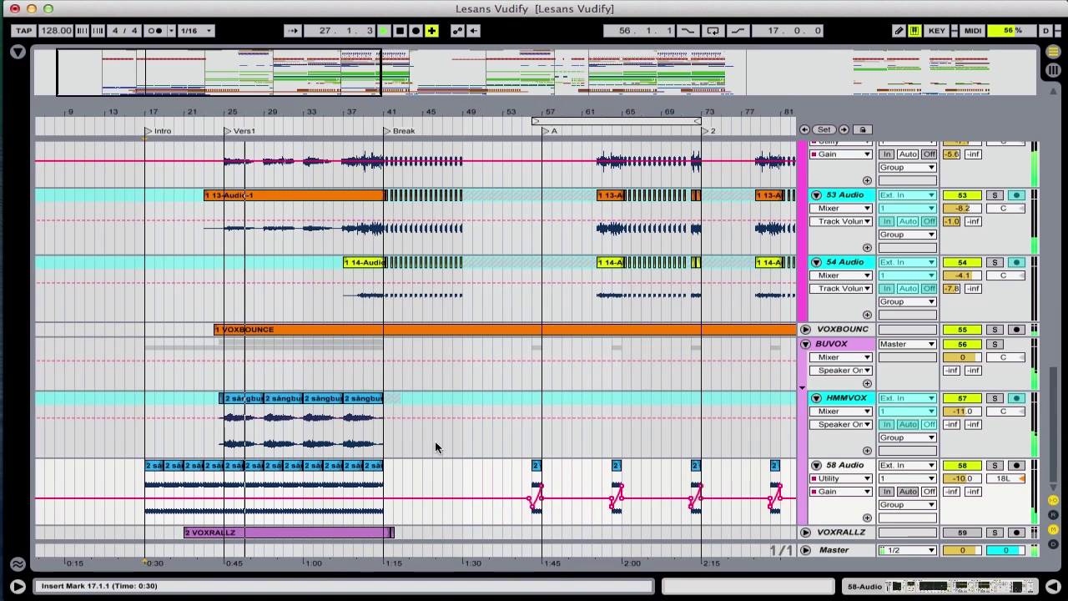
- Examine the effects on the HMMVOX track and hide the device view
click(849, 399)
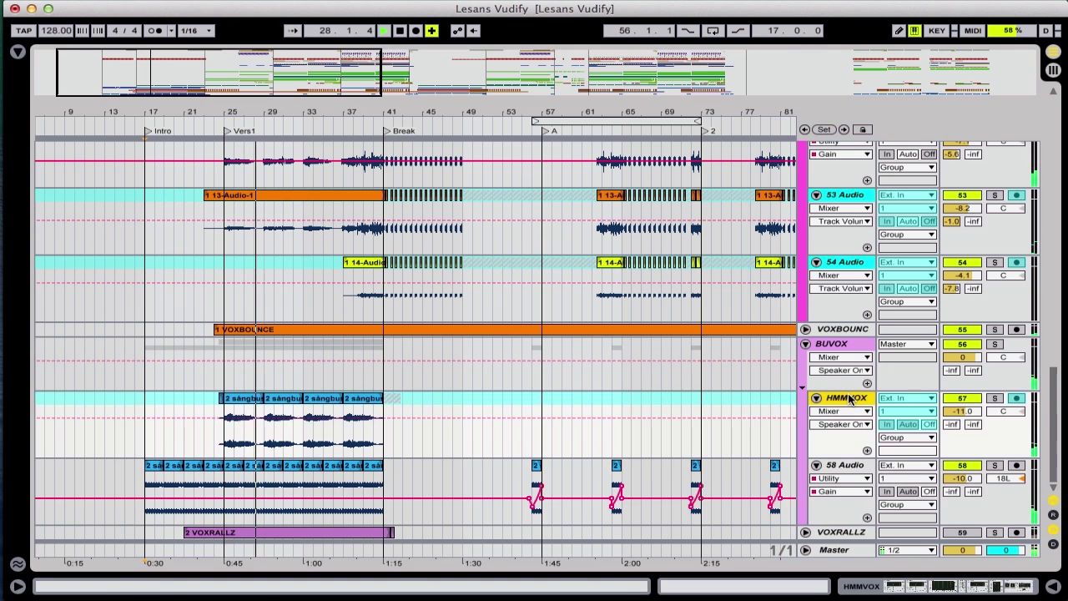
key(super+alt+l)
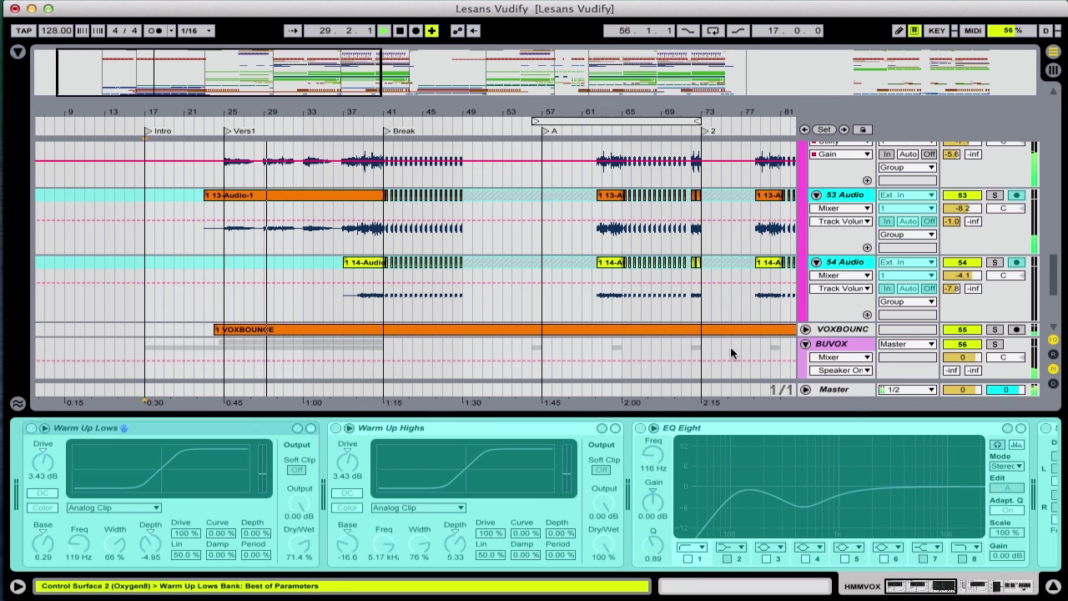
key(super+alt+l)
- Select the VOXGROUP group track and show its effect devices
scroll(730, 350, up, 3)
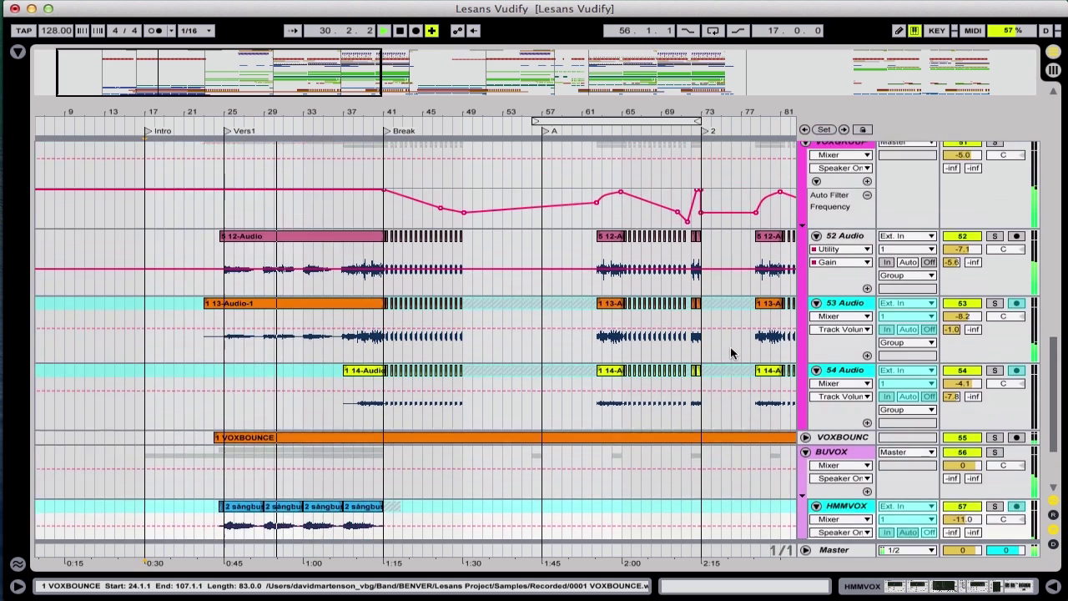
scroll(730, 352, up, 2)
click(848, 222)
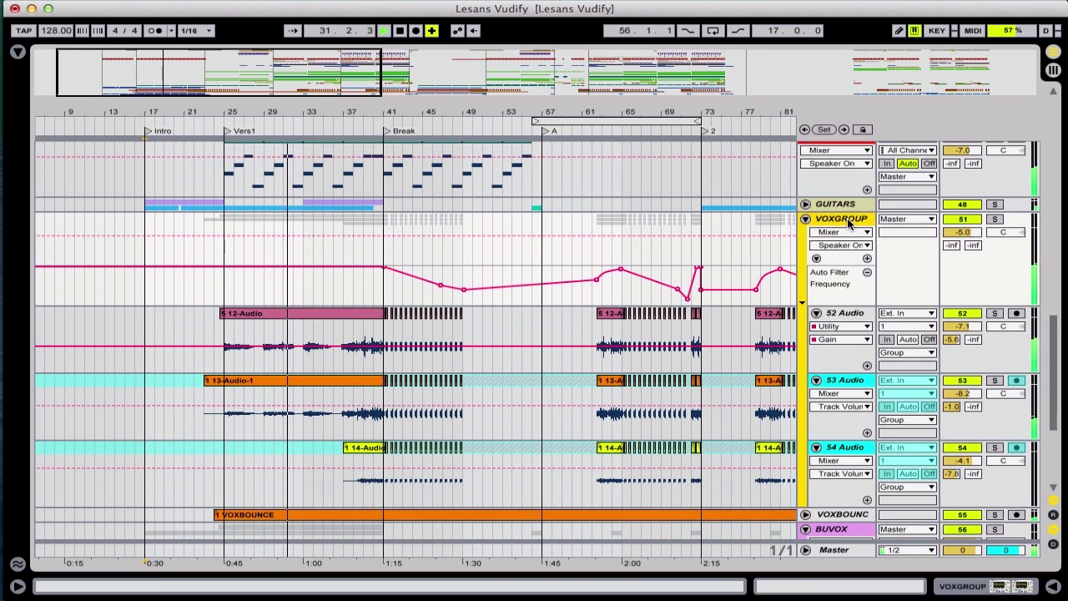
key(super+alt+l)
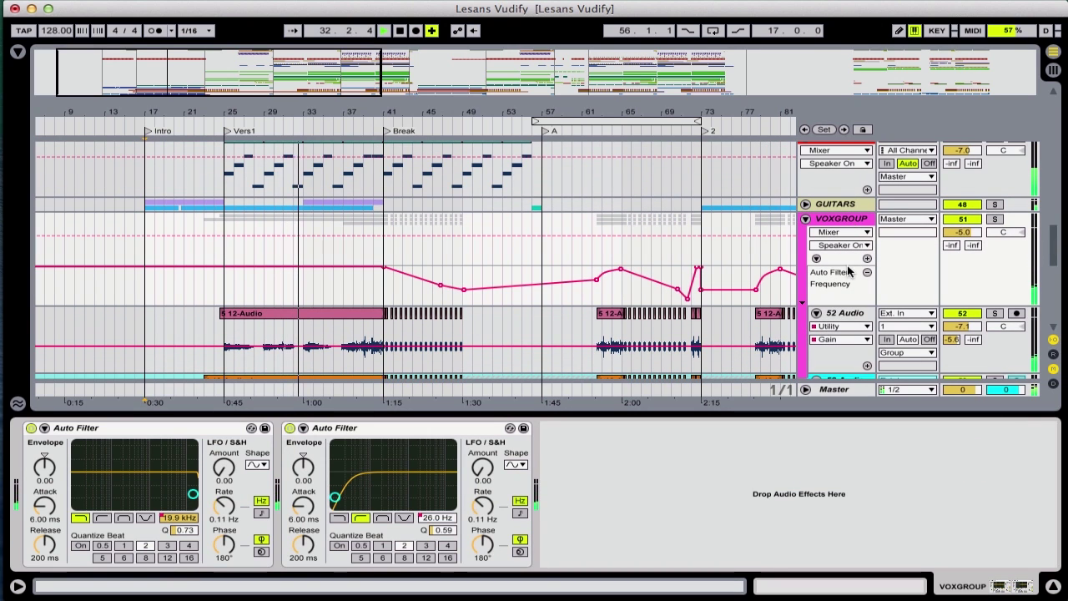
- Select the 52 Audio vocal track and examine its full effect chain
click(848, 312)
scroll(849, 313, down, 3)
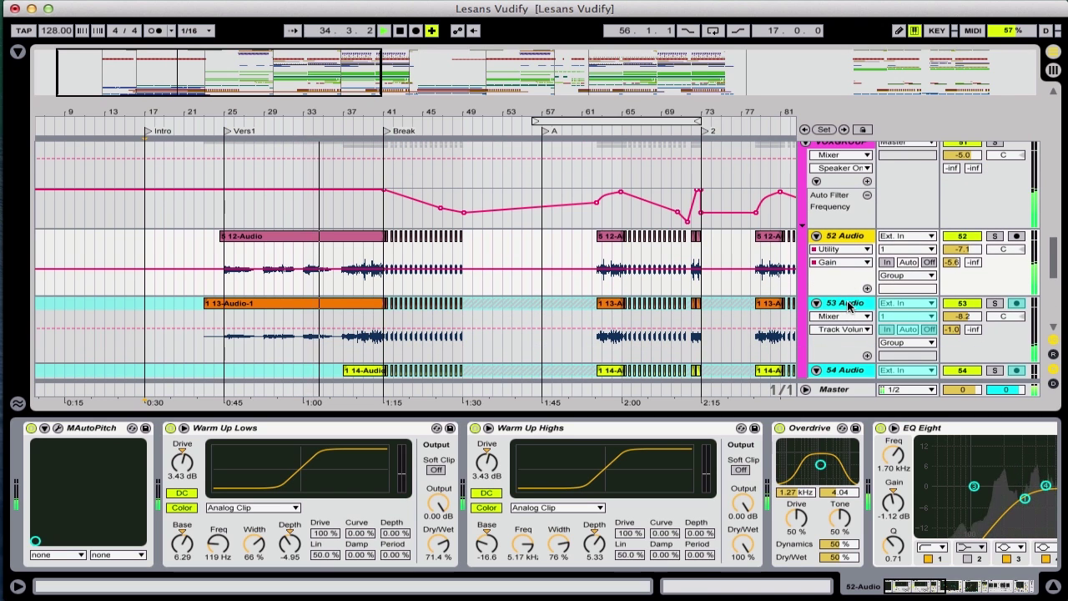
click(849, 305)
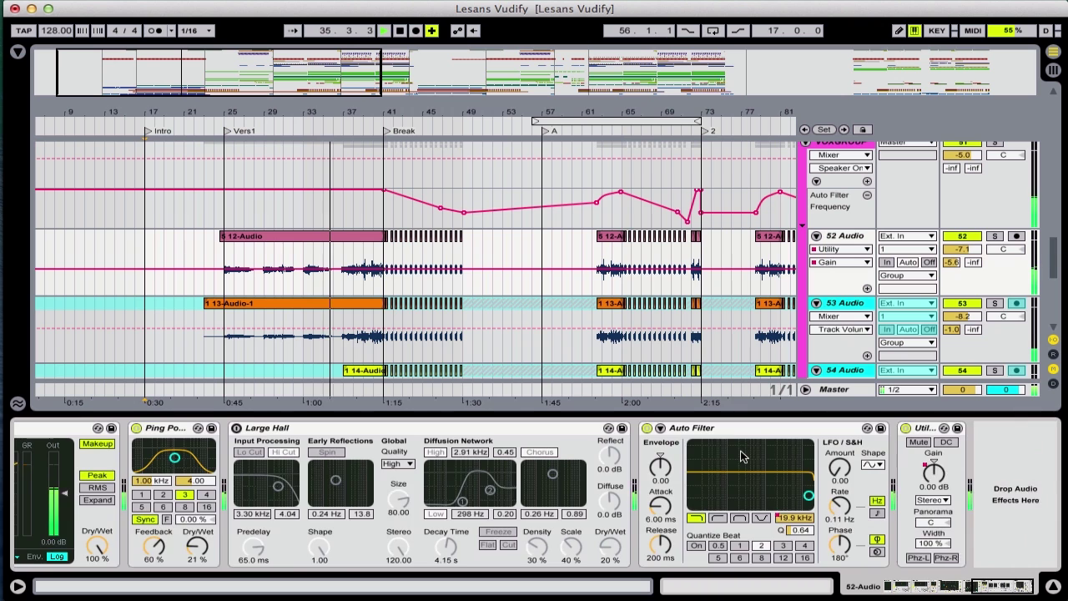
scroll(742, 455, left, 5)
scroll(743, 456, left, 12)
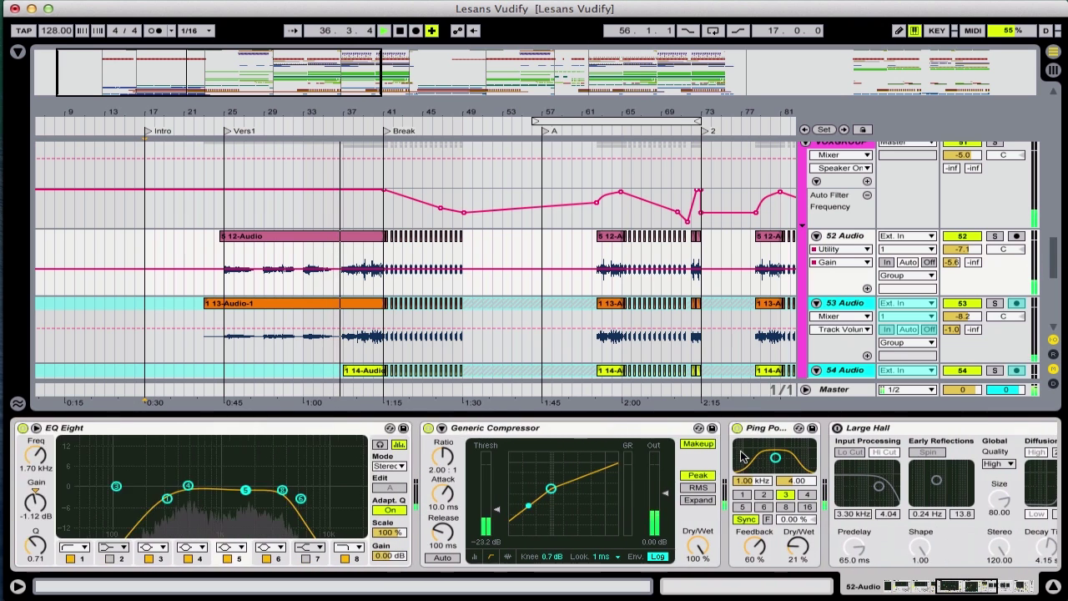
- Show the return tracks and examine the effects on A Large Hall and B Long Tail
click(851, 307)
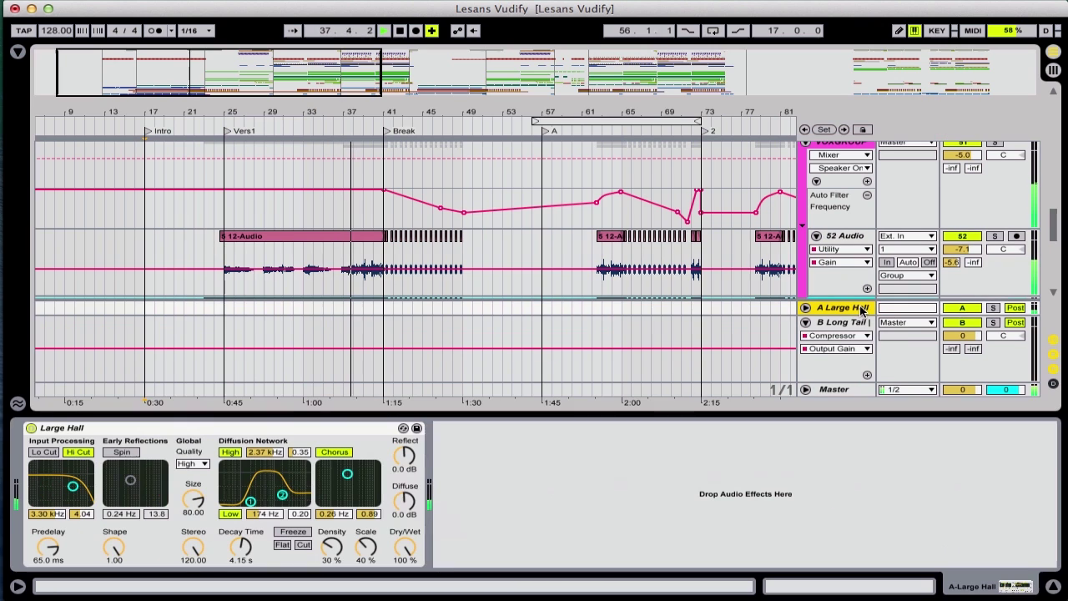
click(851, 323)
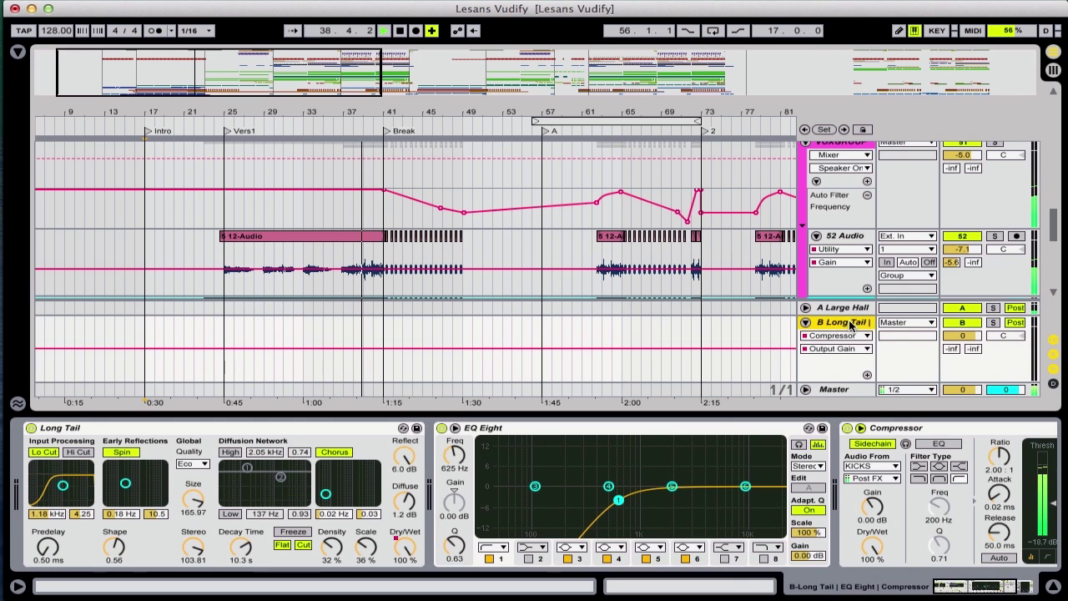
scroll(755, 494, right, 5)
scroll(753, 494, left, 5)
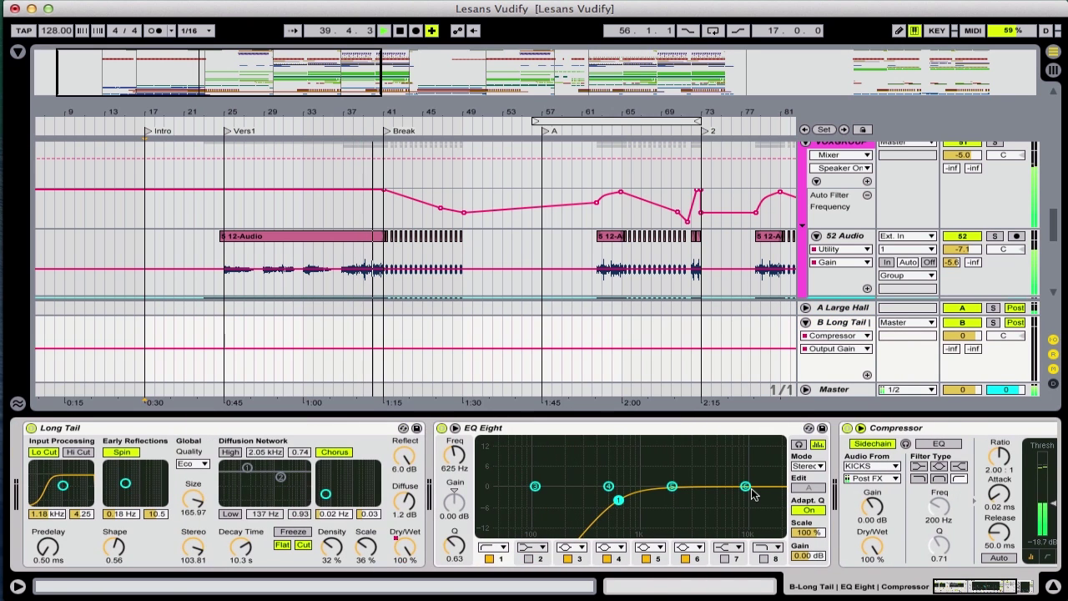
- Hide the return tracks and view the Master track's effects before closing the device view
key(alt+super+r)
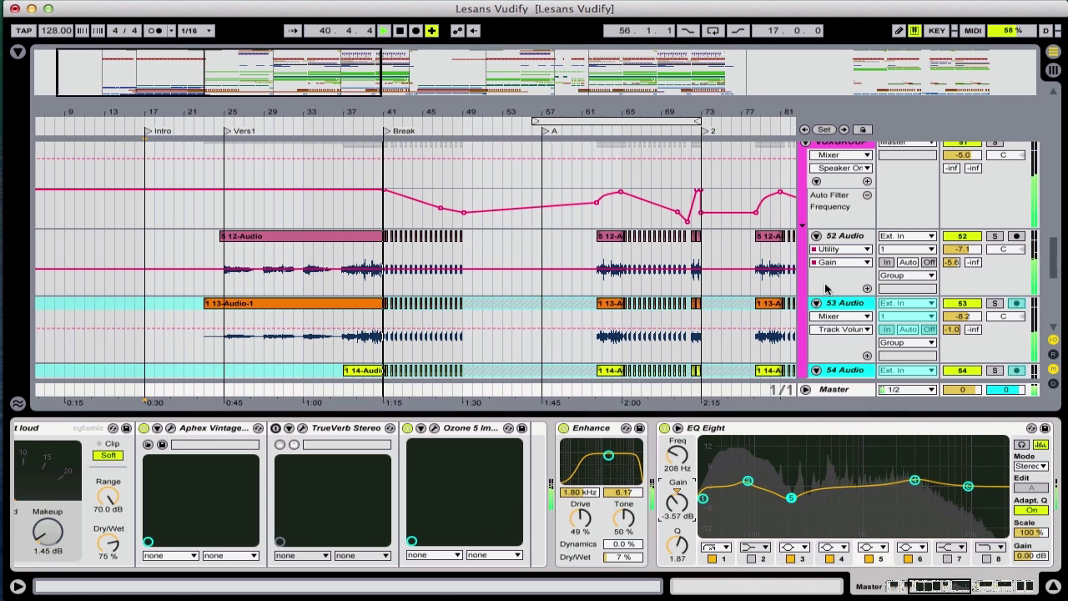
key(alt+super+l)
- Open the LEAD1 track's device chain and examine its instrument and effects
scroll(639, 334, up, 15)
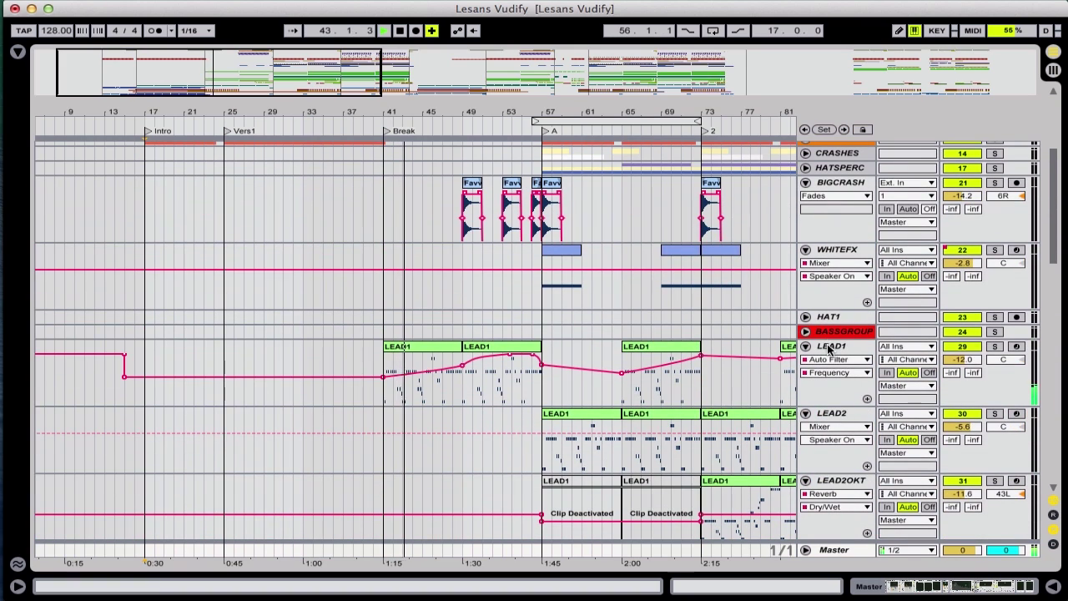
double_click(828, 347)
scroll(231, 495, right, 10)
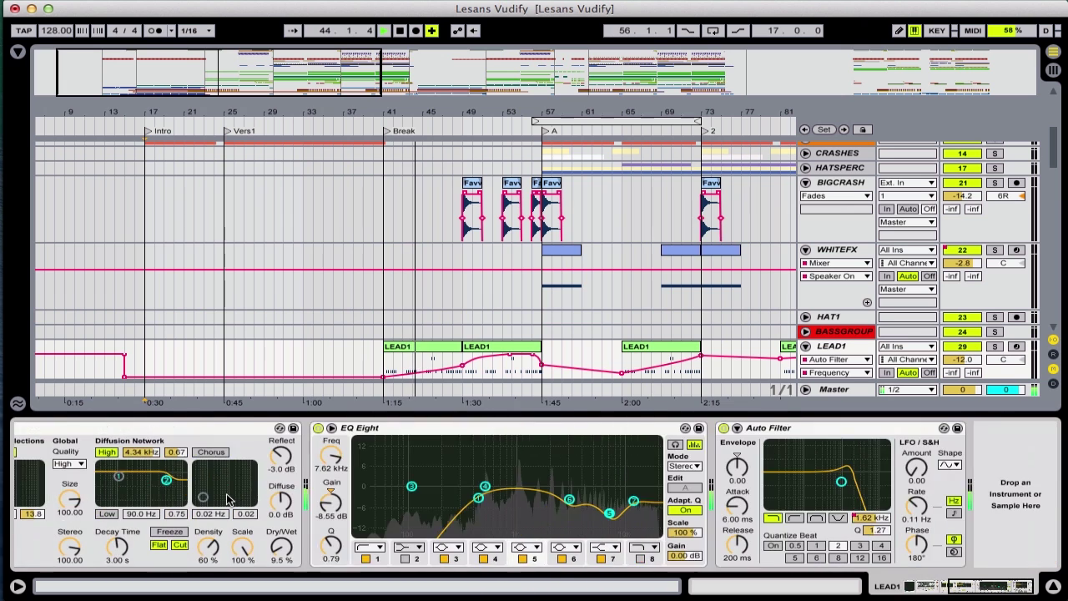
scroll(161, 464, left, 10)
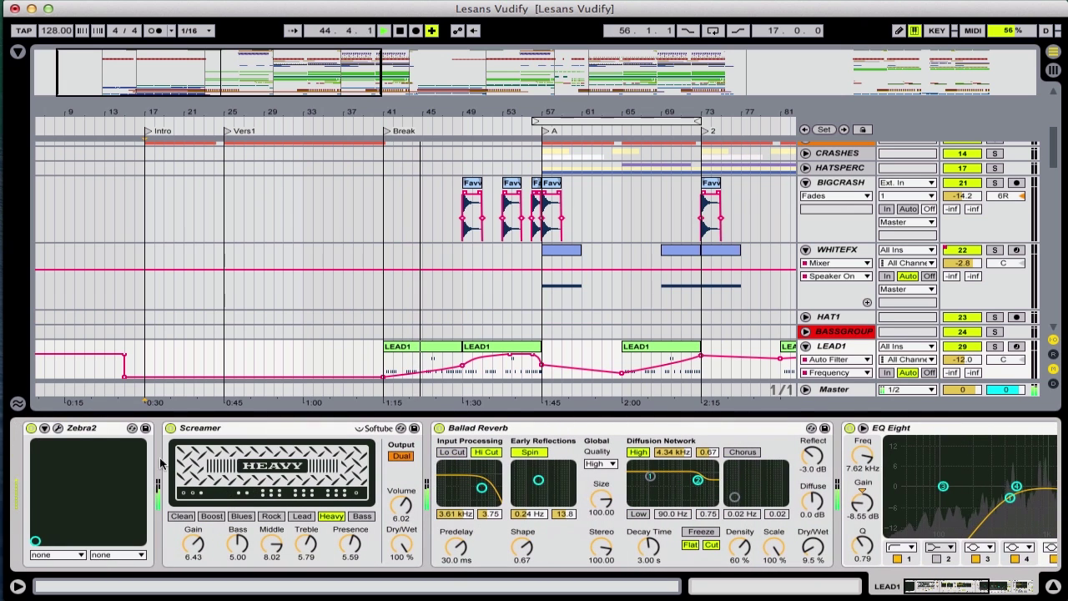
- Open the Zebra2 instrument on LEAD1, view its Synthesis page, and close the plug-in window
click(58, 428)
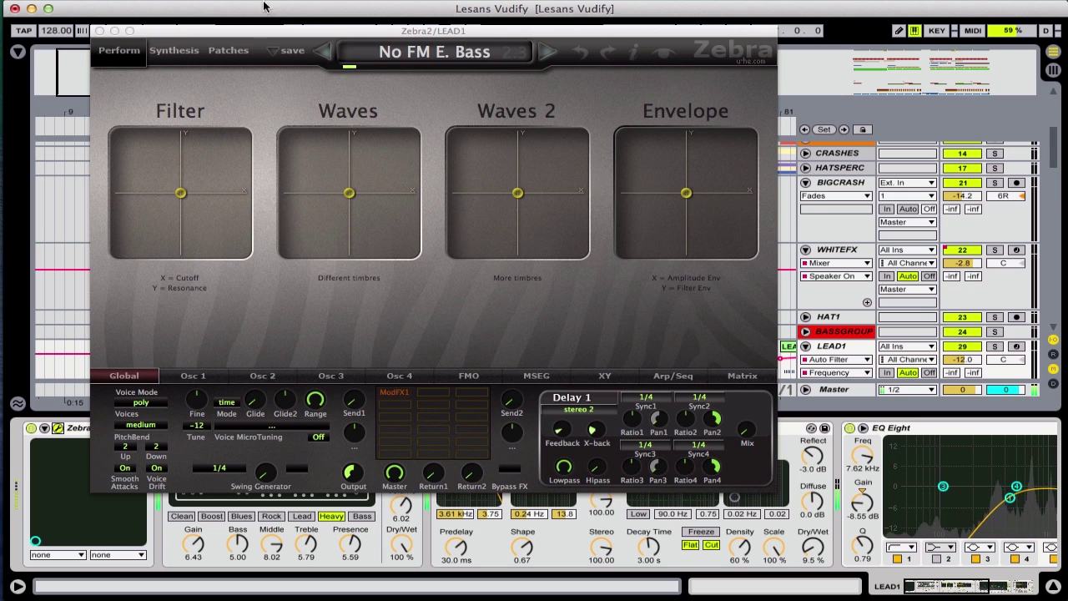
click(171, 50)
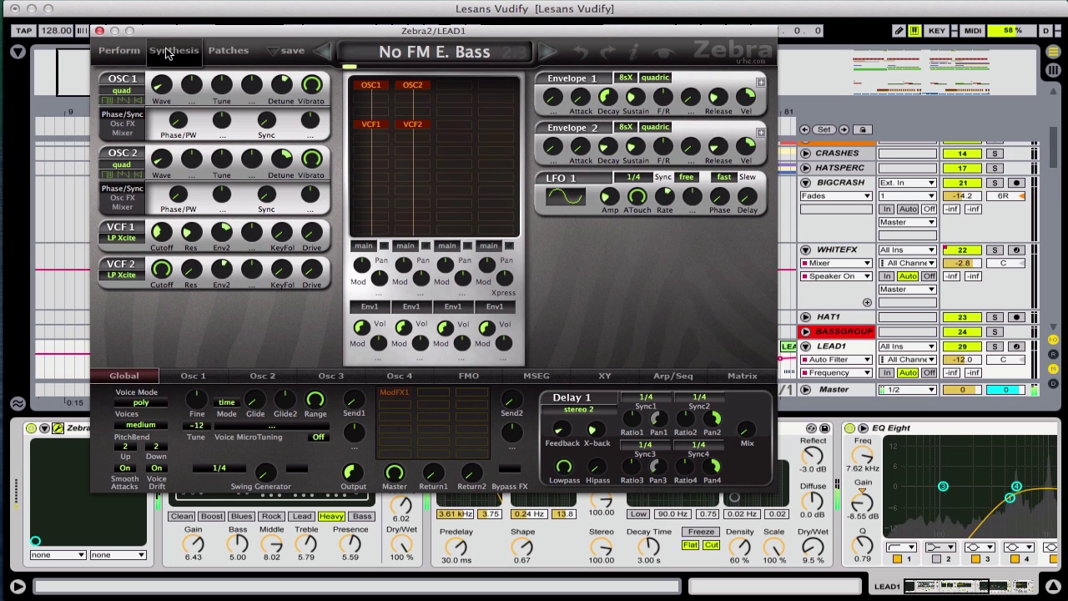
click(99, 31)
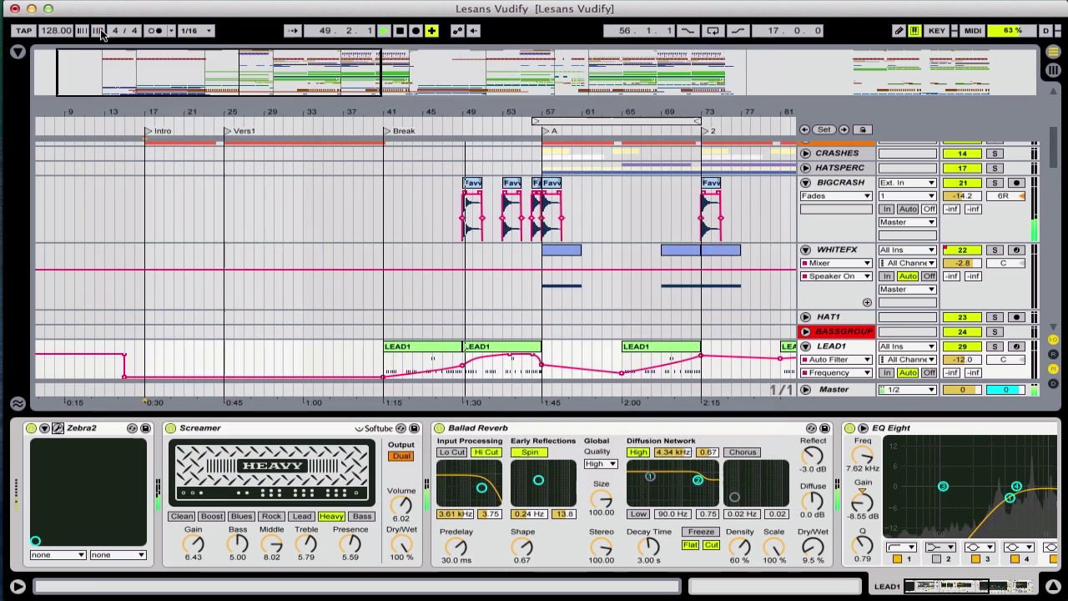
- Open the LEAD1 clip starting at bar 49 to examine its MIDI notes, and hide the clip view
scroll(507, 198, down, 5)
double_click(509, 194)
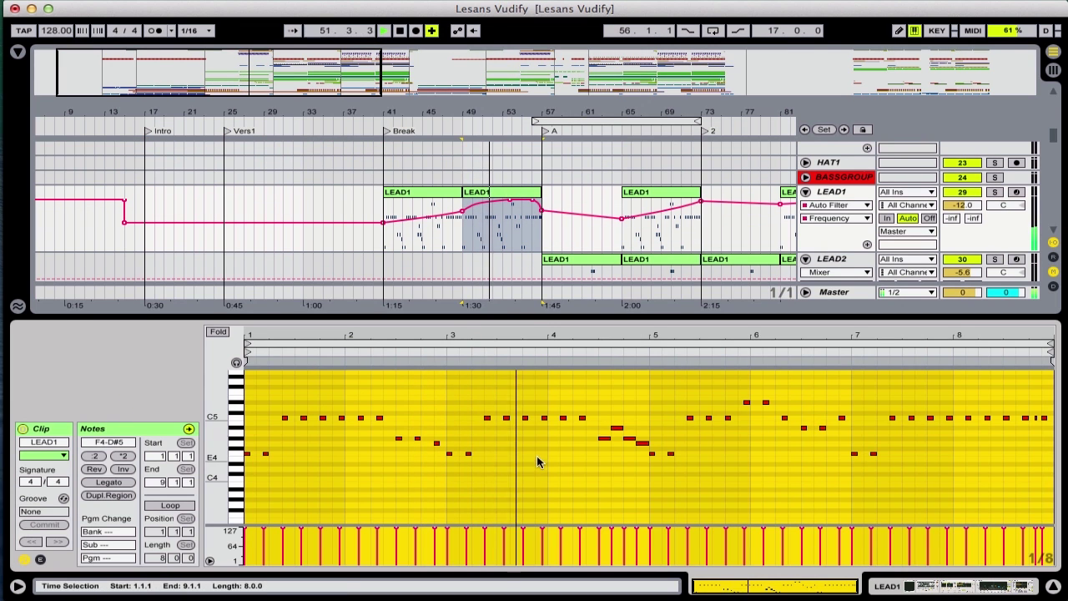
scroll(537, 458, down, 2)
key(super+alt+l)
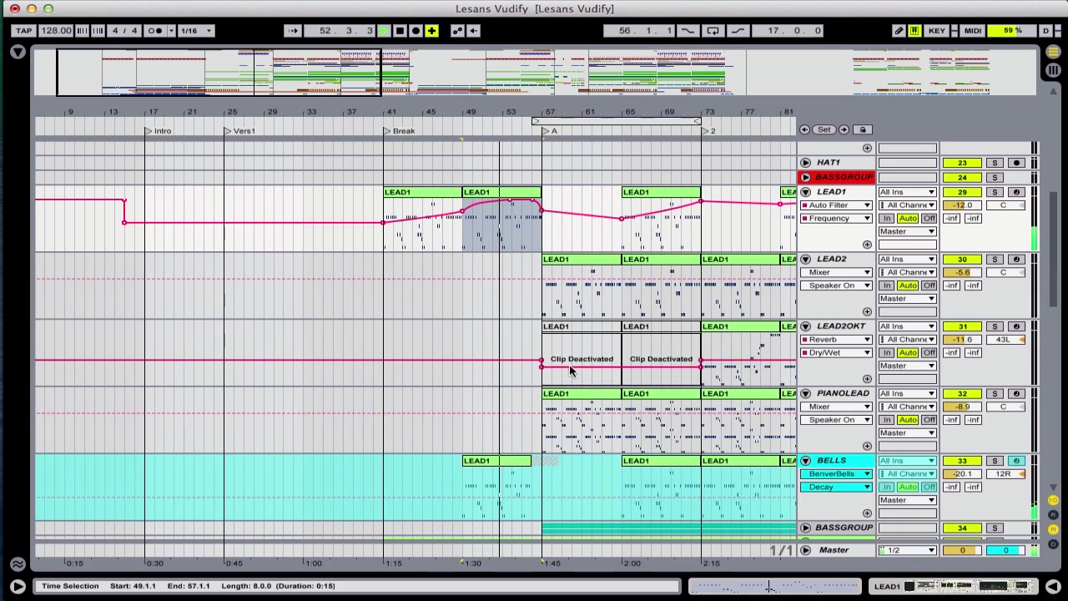
- Unfold the PADS group to show the pad tracks inside it
scroll(569, 365, down, 4)
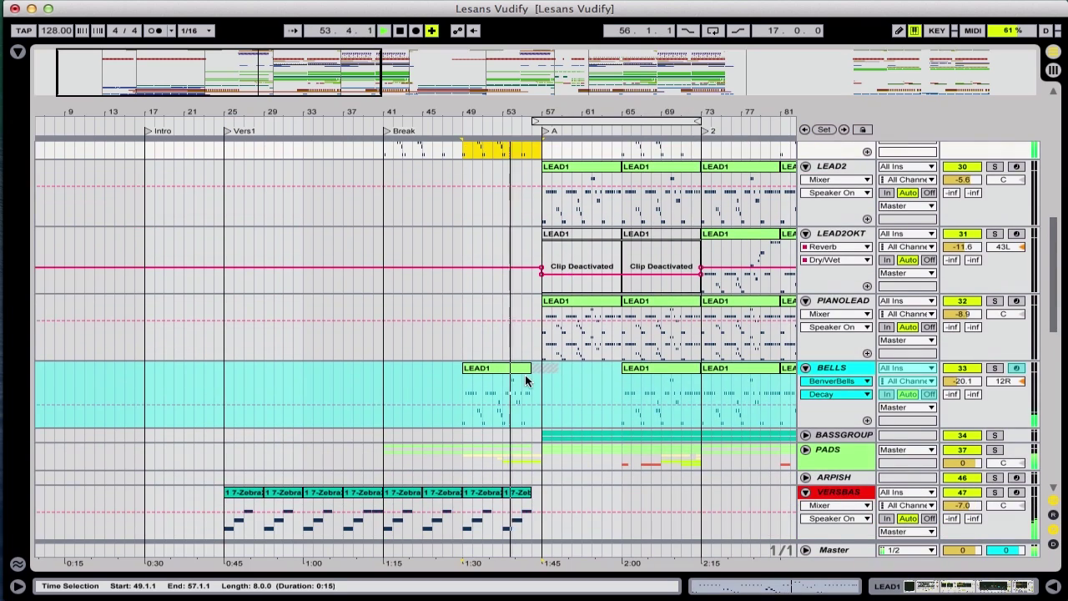
scroll(525, 375, down, 10)
scroll(525, 375, up, 3)
scroll(525, 379, up, 9)
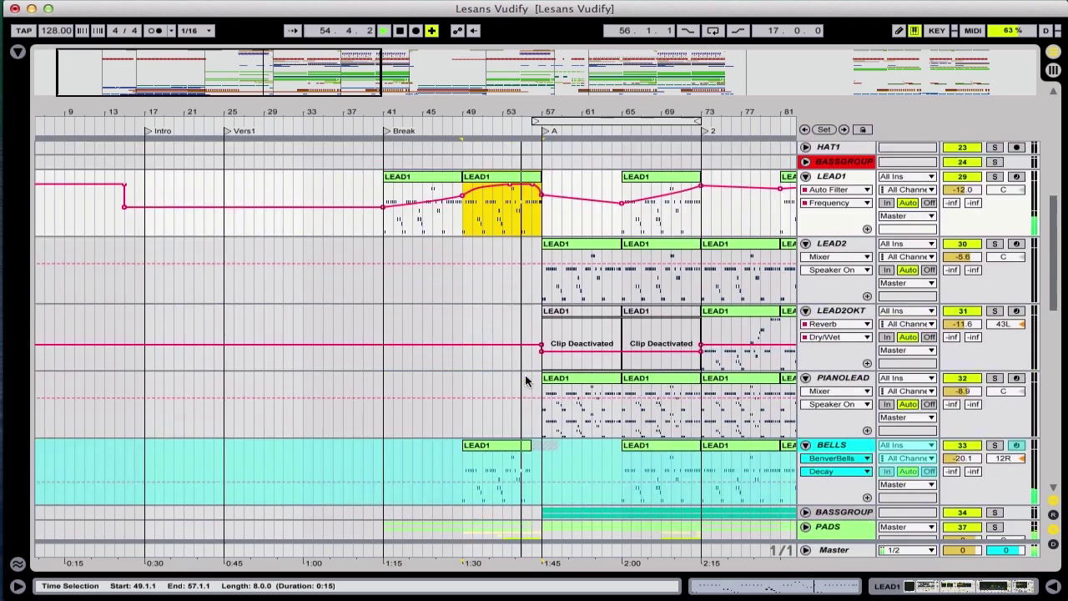
scroll(526, 380, down, 3)
click(805, 434)
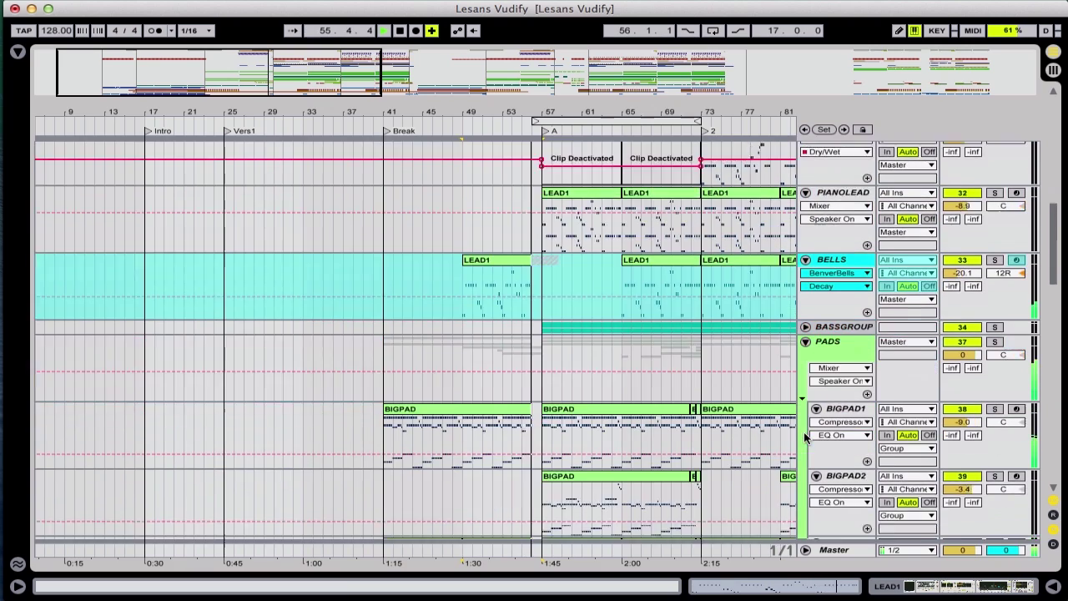
- Open the BIGPAD clip at marker A on the BIGPAD1 track, examine its MIDI notes, and hide the clip view
scroll(689, 374, down, 3)
scroll(689, 374, right, 4)
scroll(689, 375, up, 1)
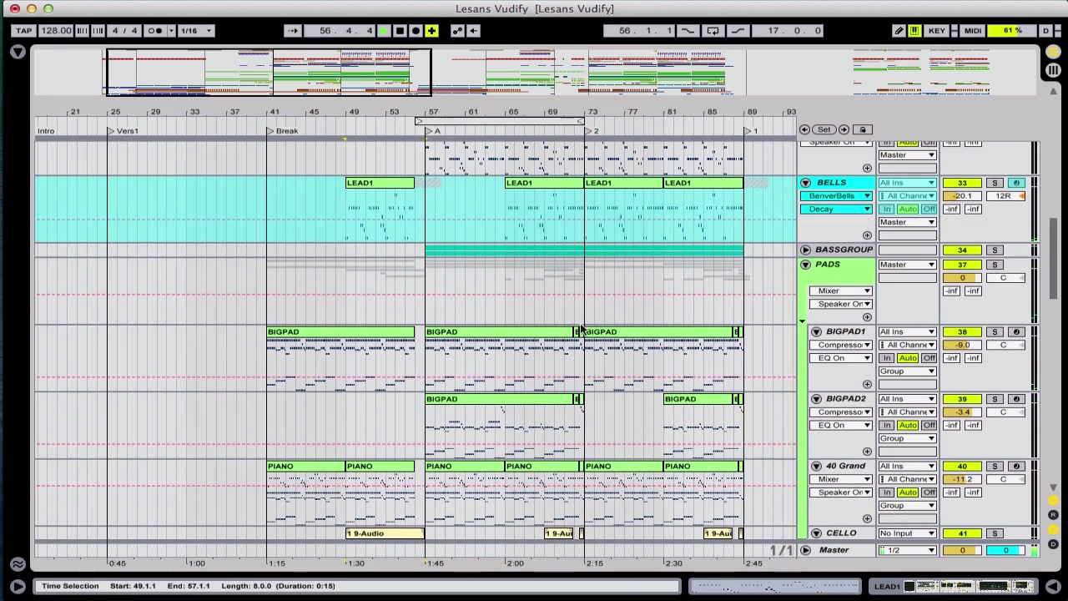
double_click(538, 333)
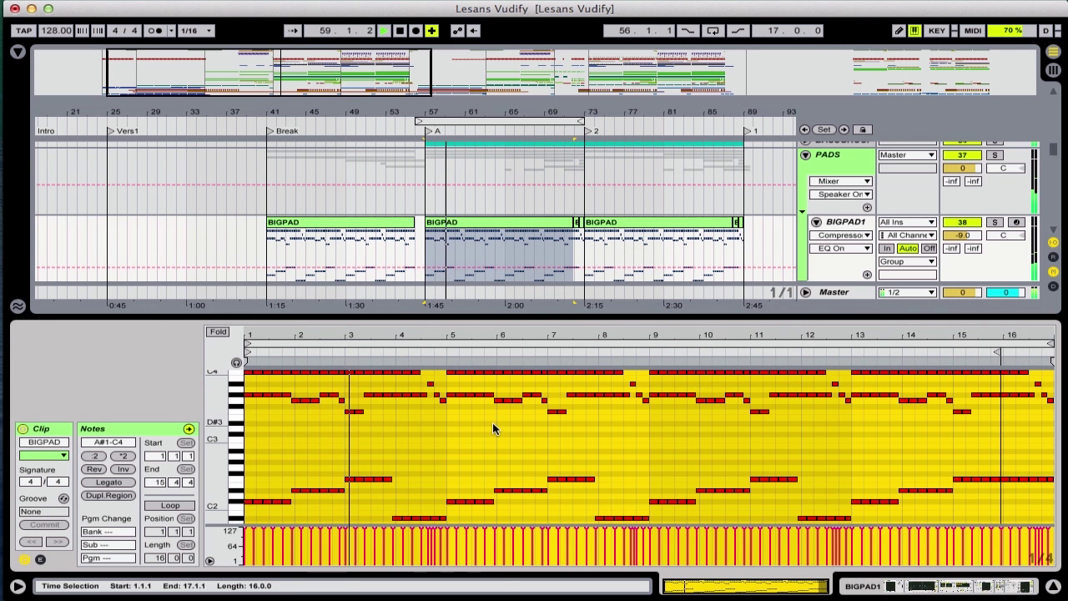
scroll(492, 423, down, 2)
scroll(493, 424, down, 4)
key(alt+super+l)
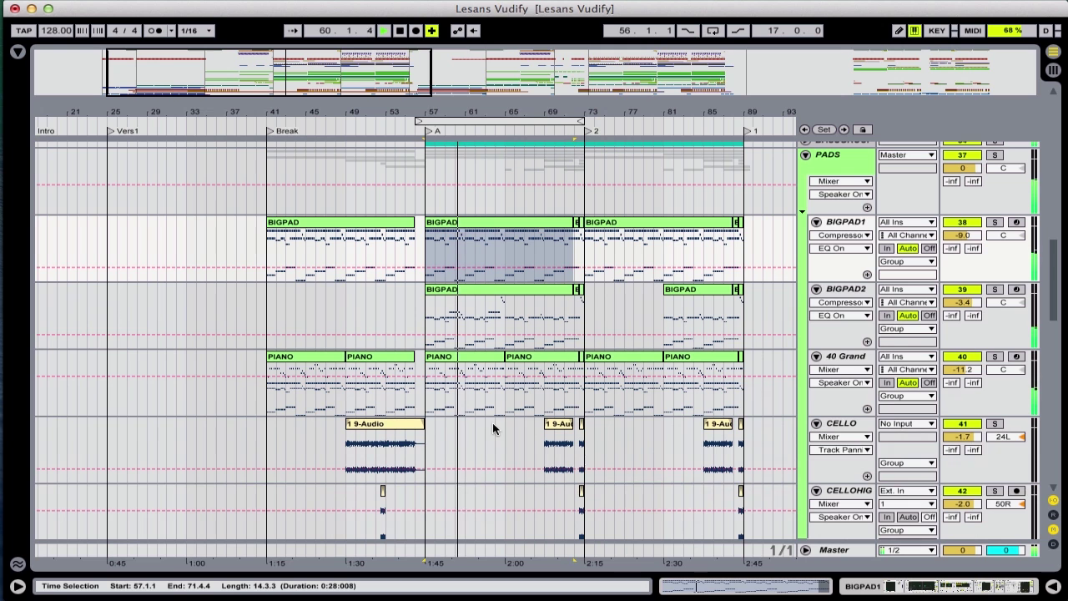
- Select the 40 Grand piano track and look over the cello and brass tracks in the PADS group
click(845, 356)
scroll(845, 356, down, 3)
scroll(845, 356, down, 5)
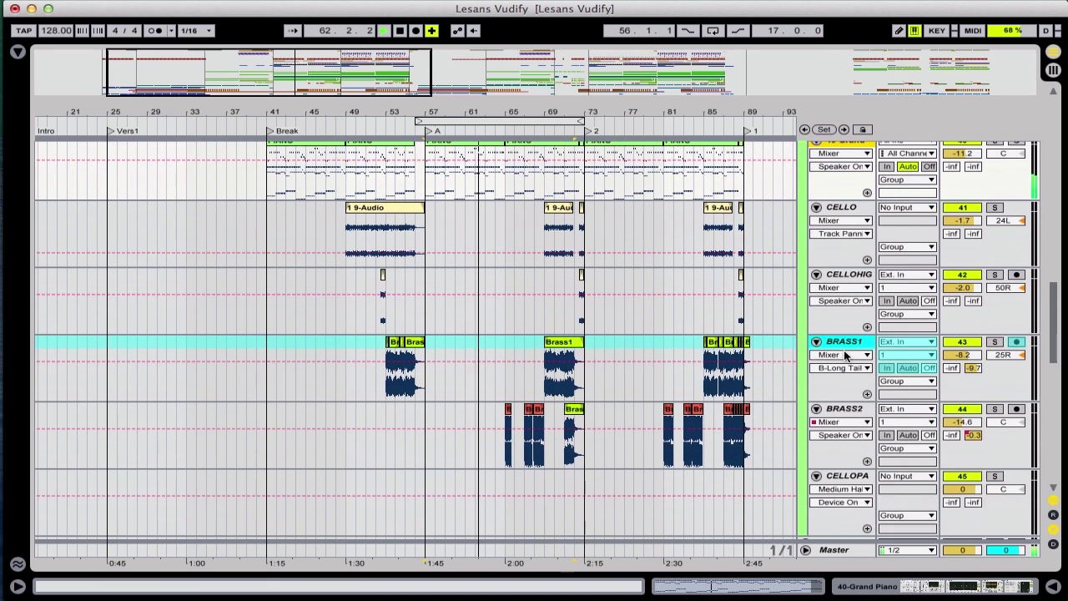
- Open the BRASS1 track's effect chain to examine its EQ Eight, hide it again, and select the BRASS2 track
click(848, 345)
double_click(848, 345)
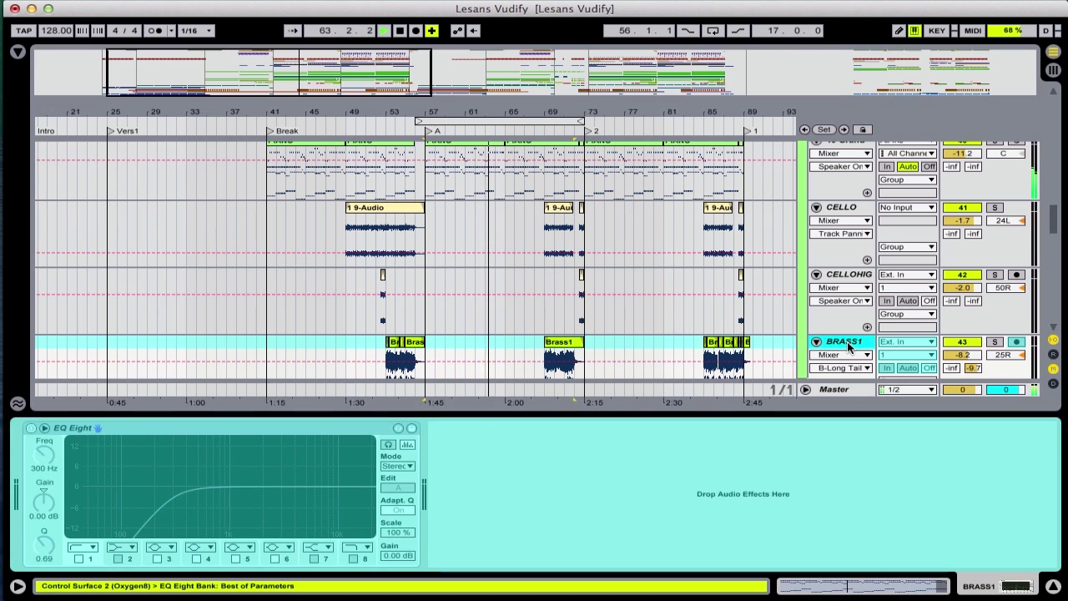
double_click(847, 345)
scroll(848, 346, down, 1)
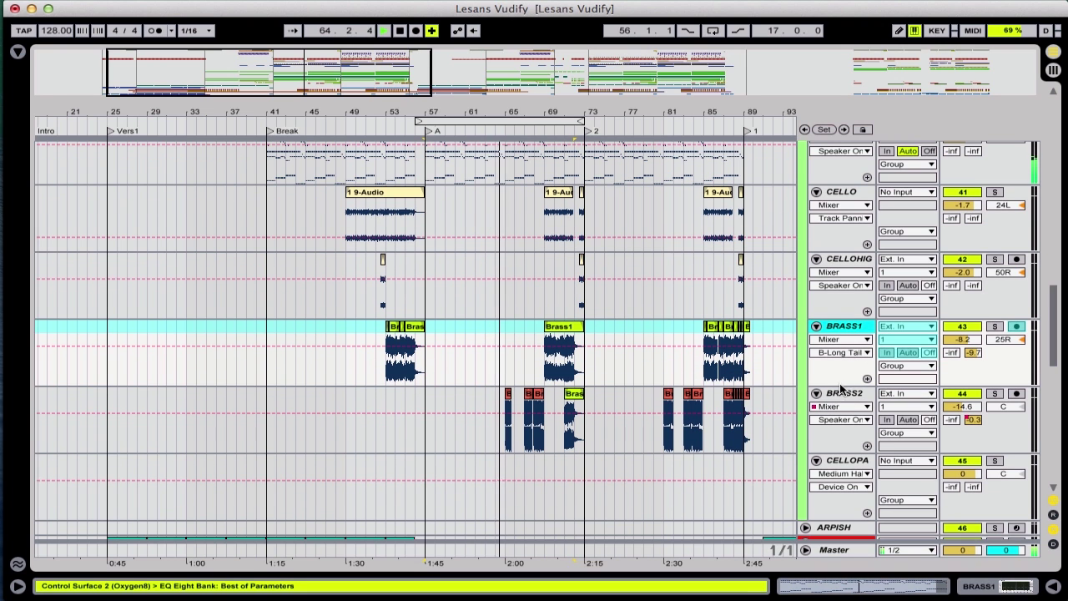
click(841, 400)
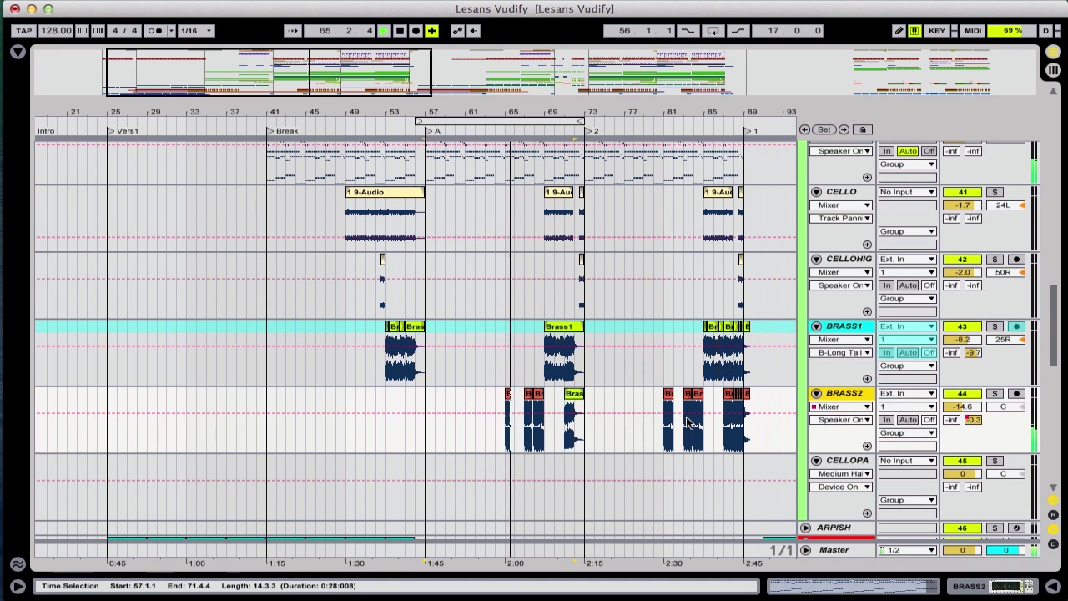
- Open the PIANOLEAD track's device chain to examine its Grand Piano, Glue Compressor and EQ Eight, and hide the device view
scroll(686, 421, up, 10)
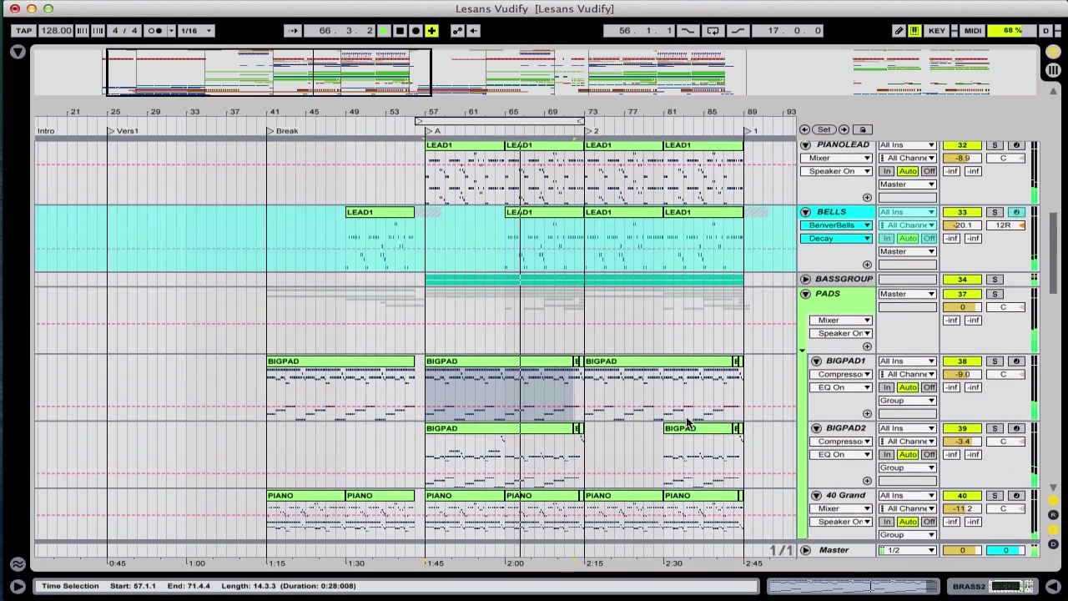
scroll(687, 422, up, 3)
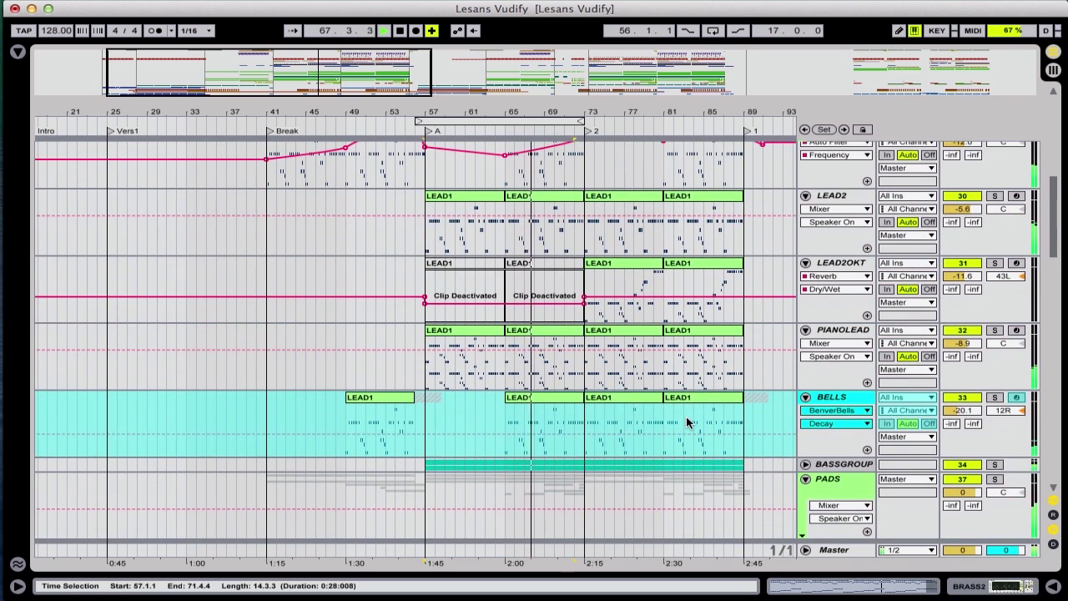
scroll(687, 421, up, 2)
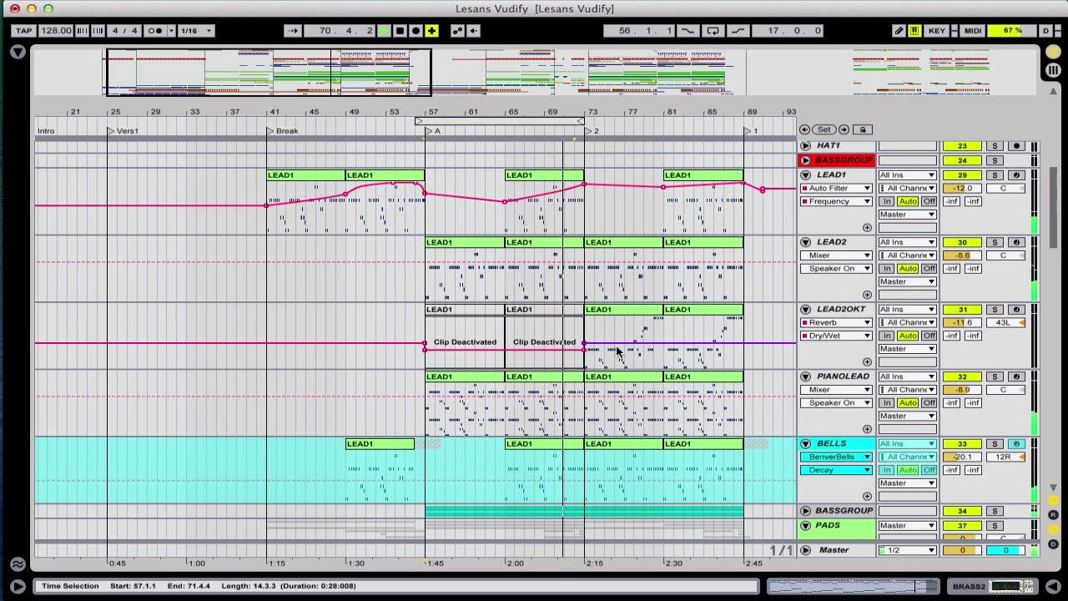
click(849, 376)
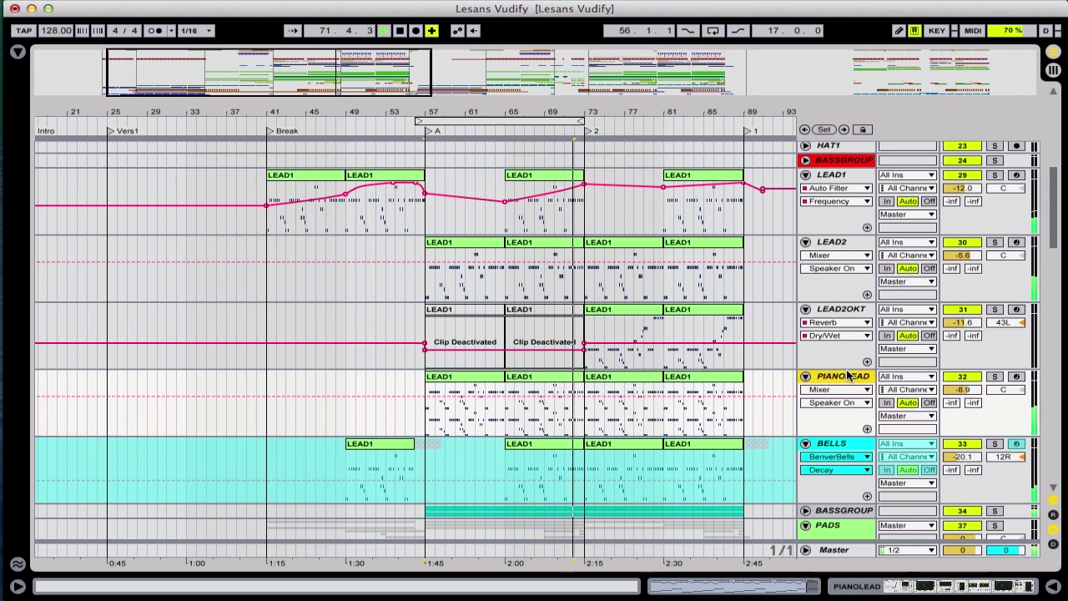
double_click(849, 376)
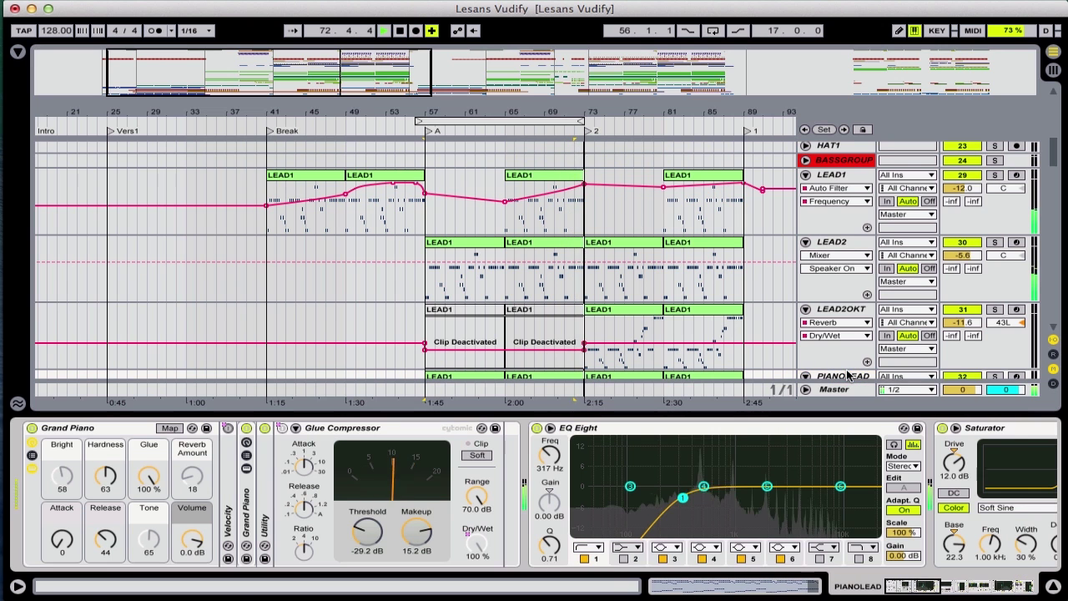
scroll(704, 282, down, 5)
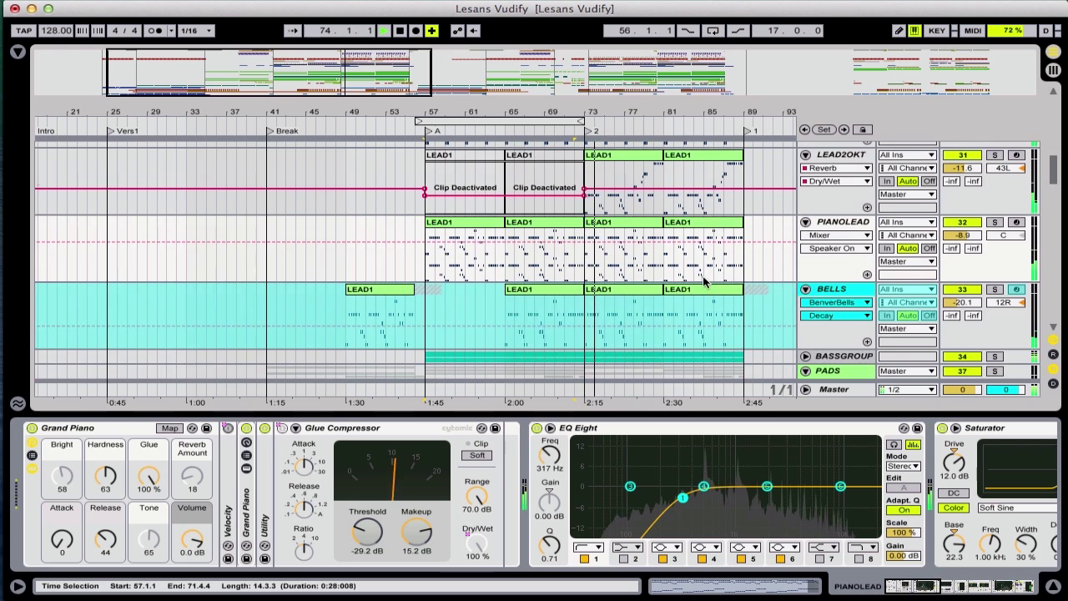
scroll(703, 282, up, 6)
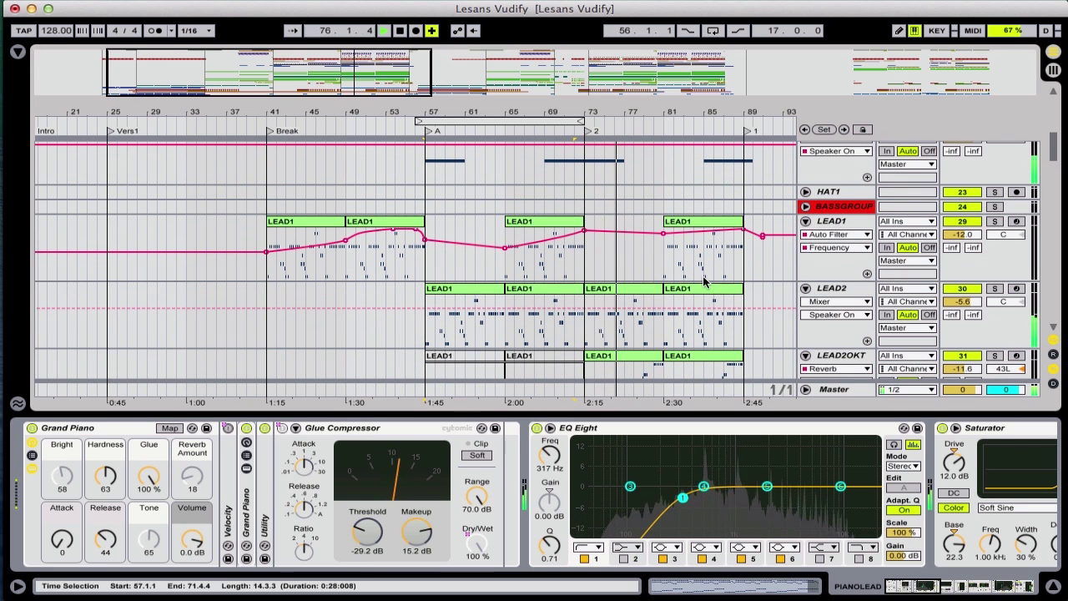
key(super+alt+l)
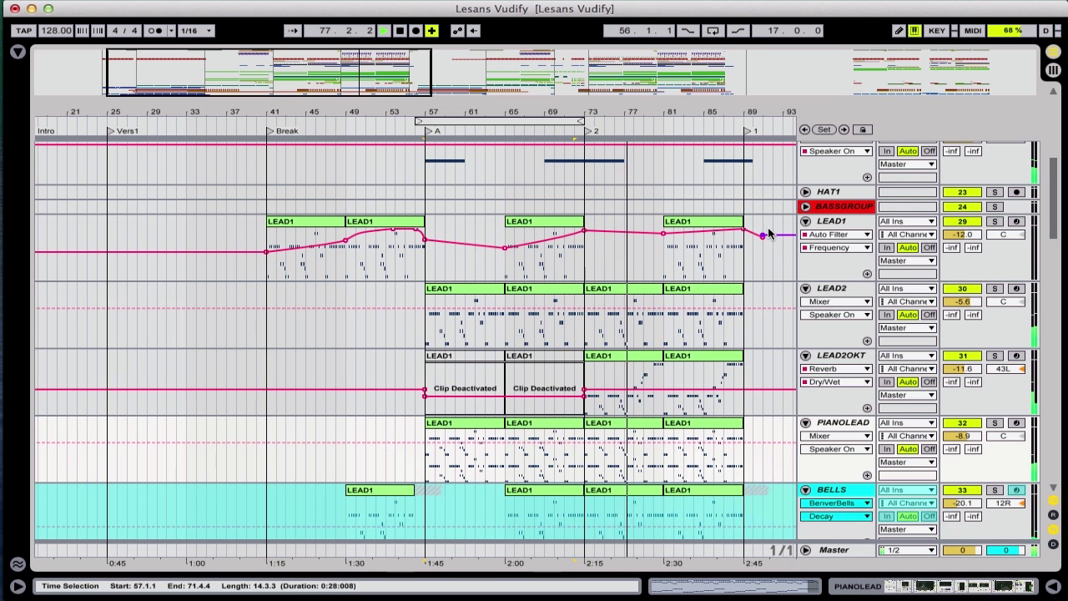
- Unfold the CLAPS group and look over the audio tracks inside it
scroll(768, 234, up, 6)
scroll(767, 227, up, 3)
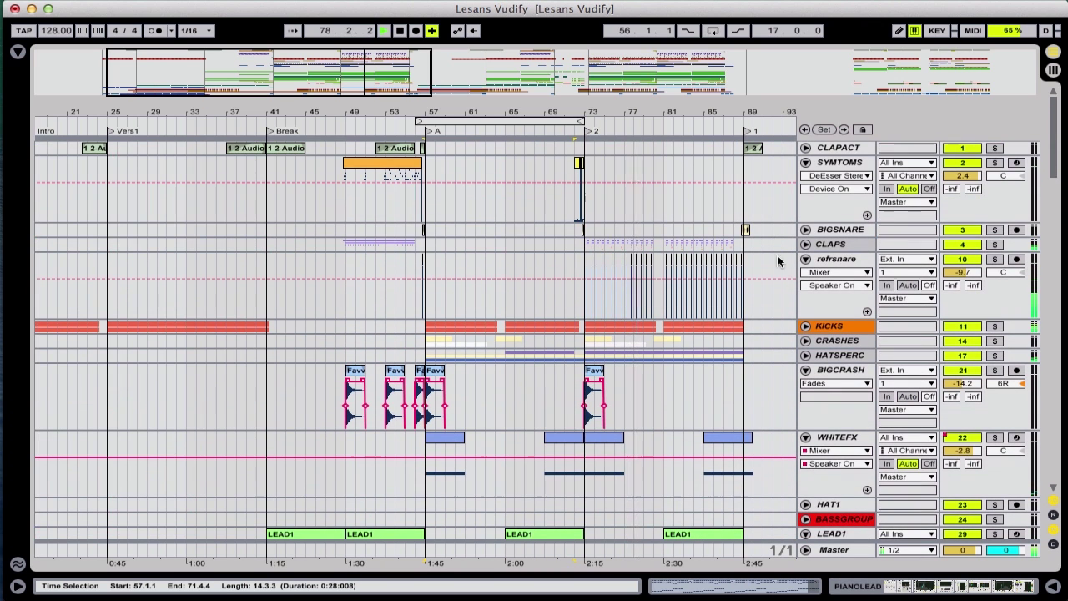
click(806, 245)
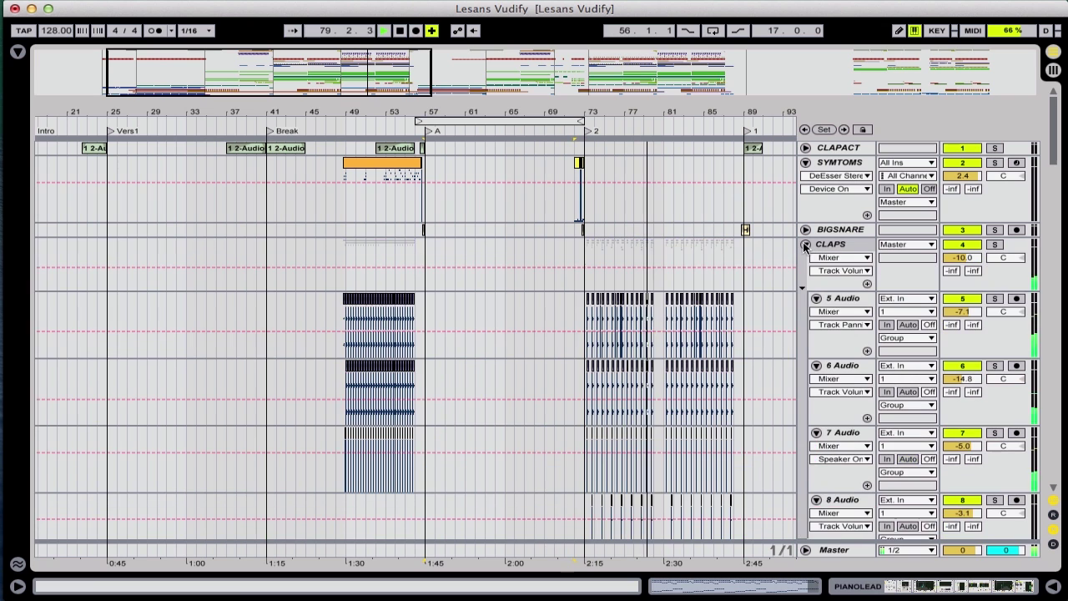
scroll(728, 288, down, 5)
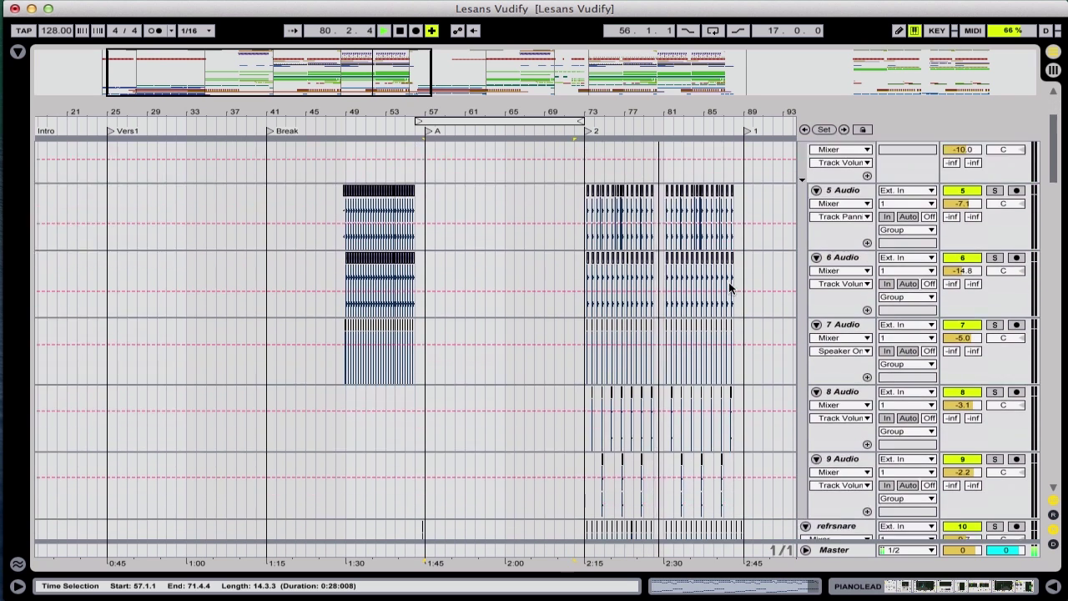
scroll(728, 288, up, 5)
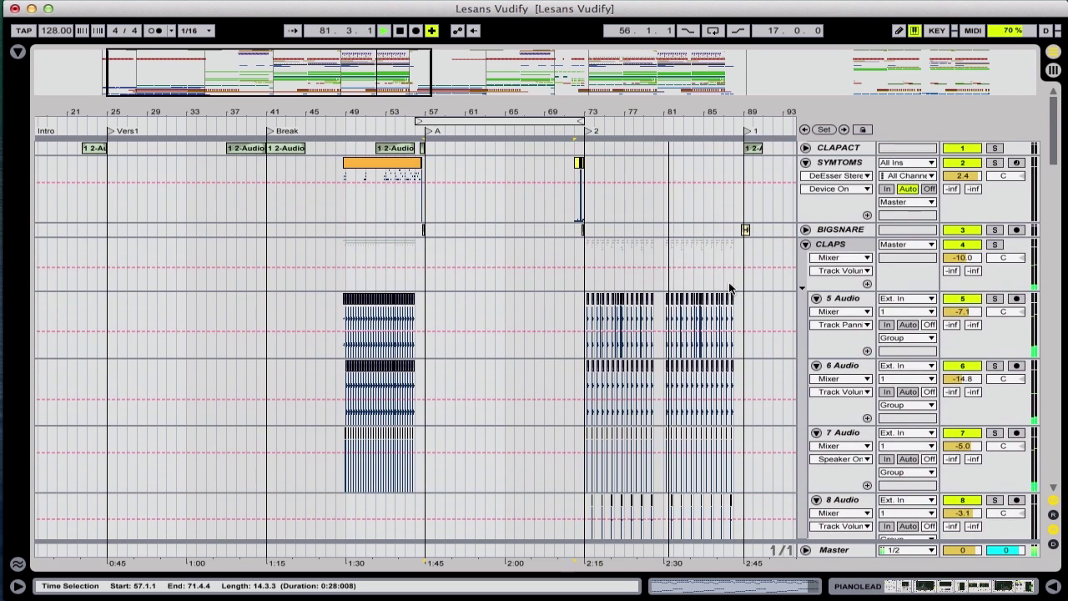
- Unfold the BASSGROUP between BELLS and PADS to show the bass tracks inside it
scroll(728, 287, down, 10)
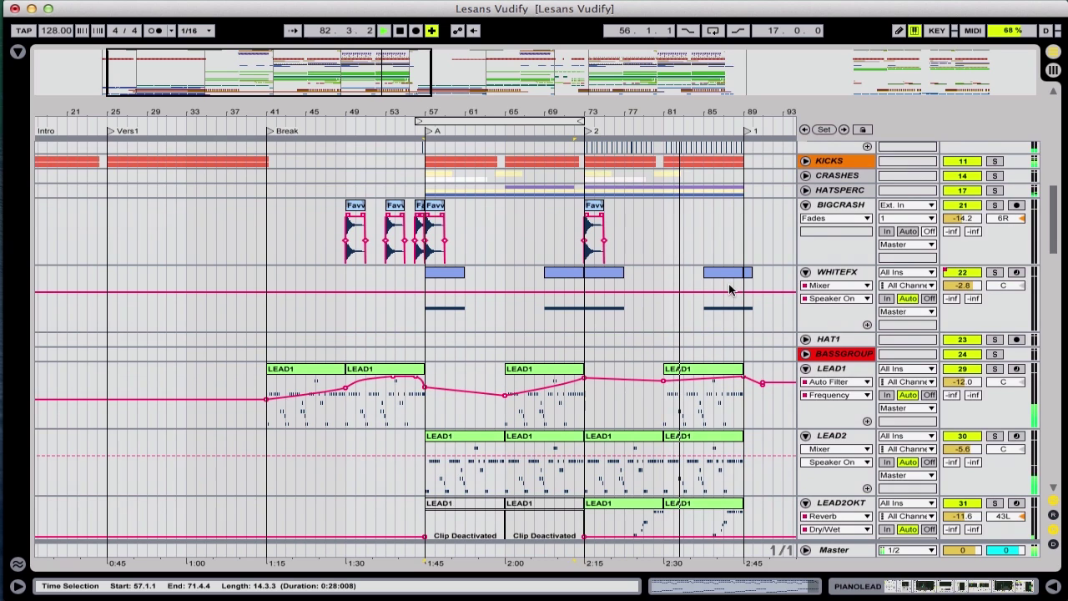
scroll(728, 288, down, 10)
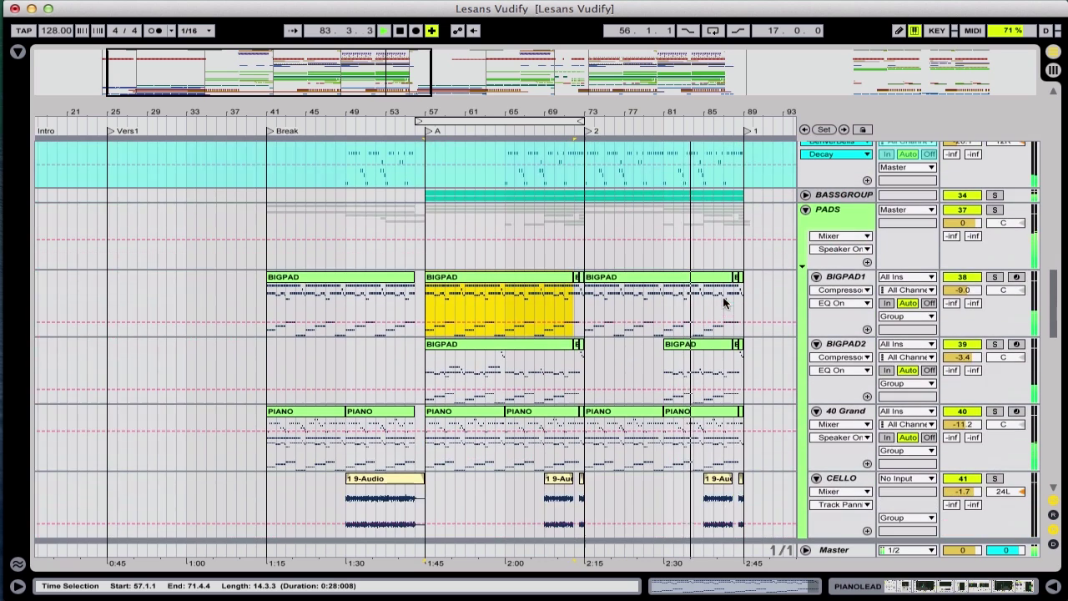
click(805, 195)
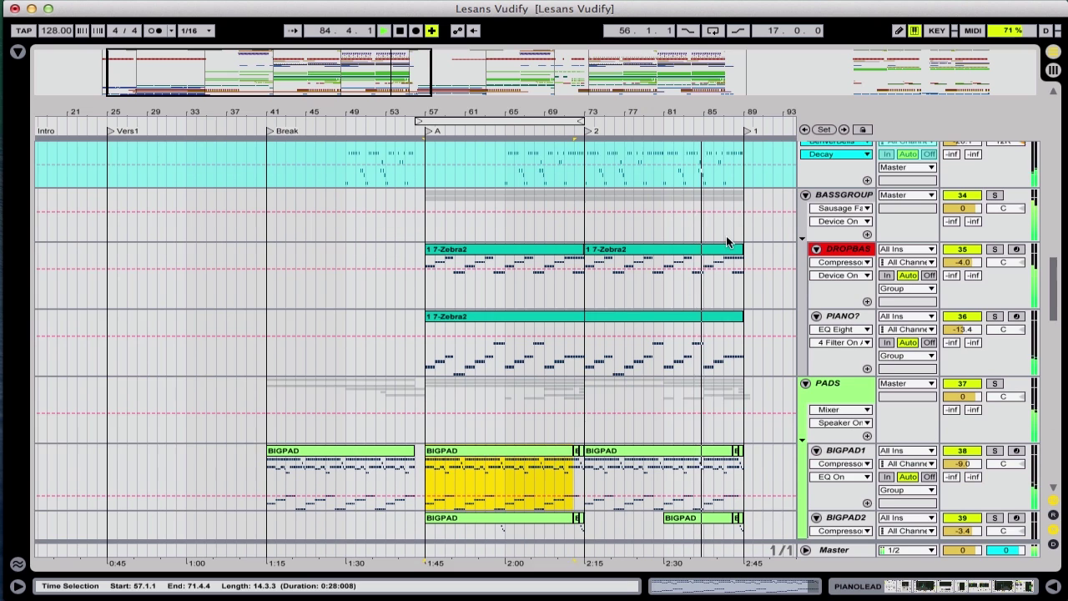
- Show the DROPBASS track's device chain, open its Sylenth1 instrument to examine the patch settings, and close the plug-in window
scroll(726, 242, down, 1)
double_click(833, 235)
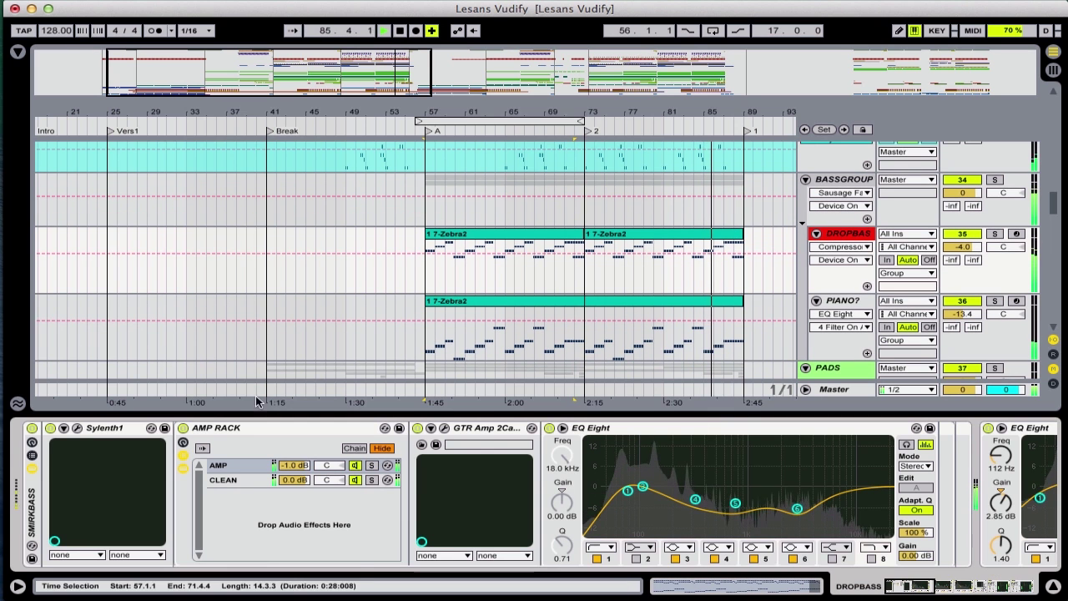
click(76, 428)
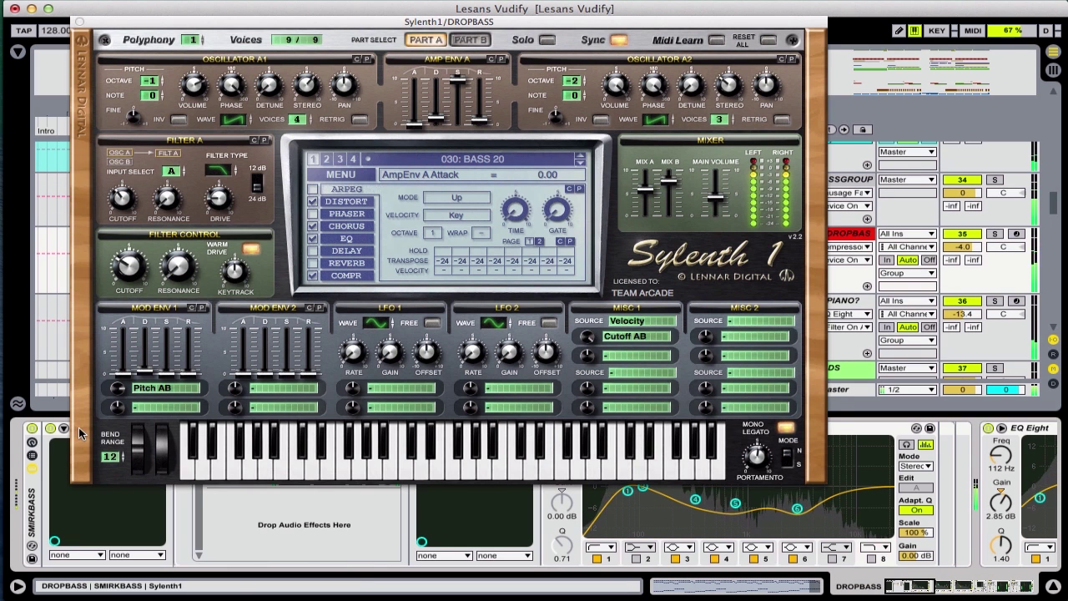
click(80, 21)
- Show the VERSBAS track's device chain while looking at the section that starts at marker 1
scroll(503, 169, right, 3)
scroll(504, 168, up, 5)
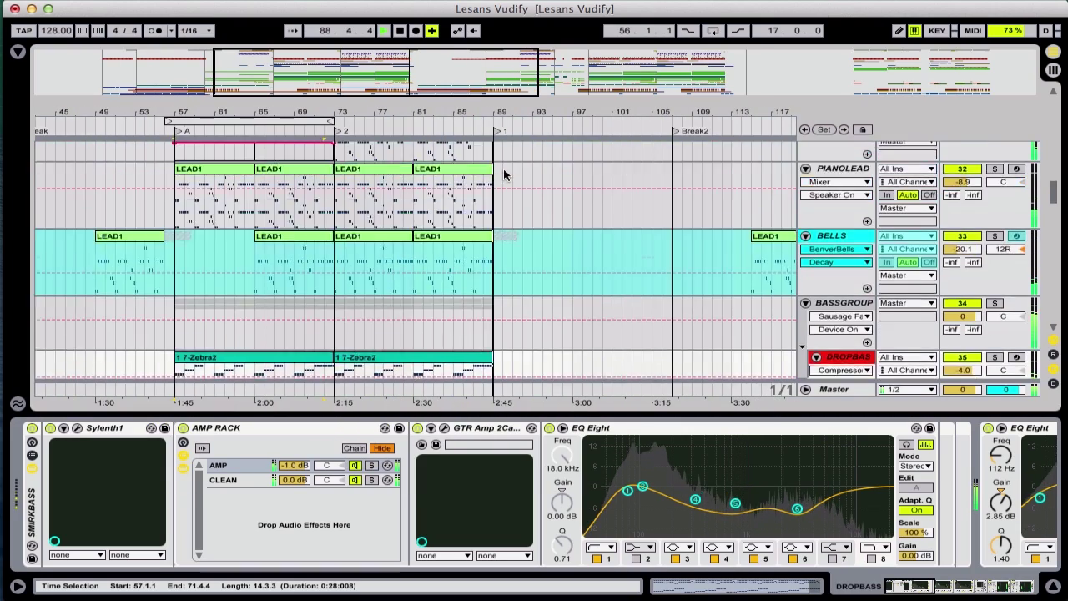
scroll(503, 168, down, 10)
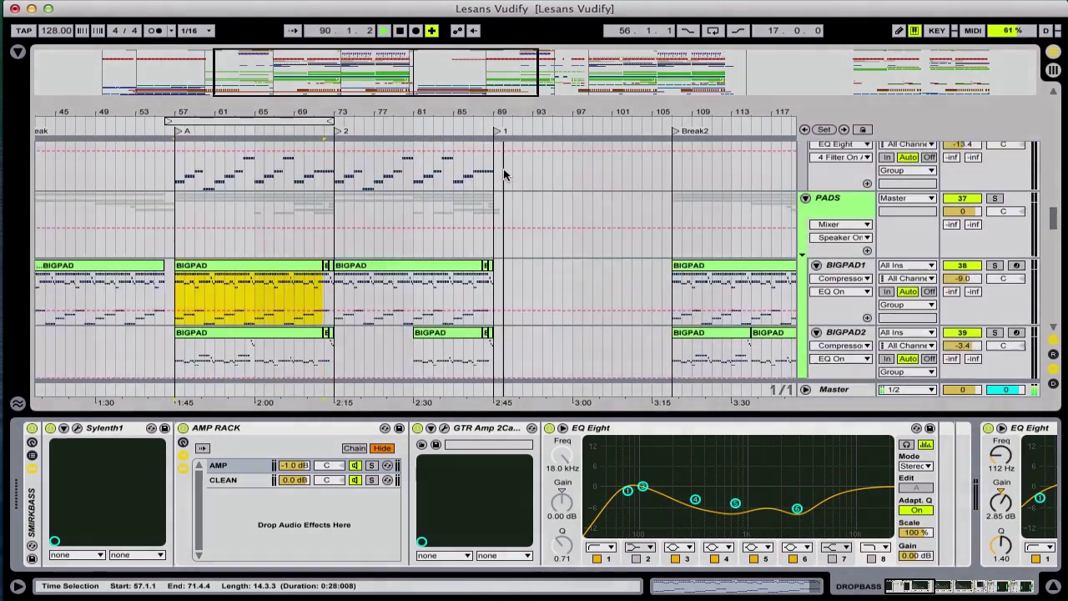
scroll(503, 168, down, 10)
scroll(503, 169, right, 1)
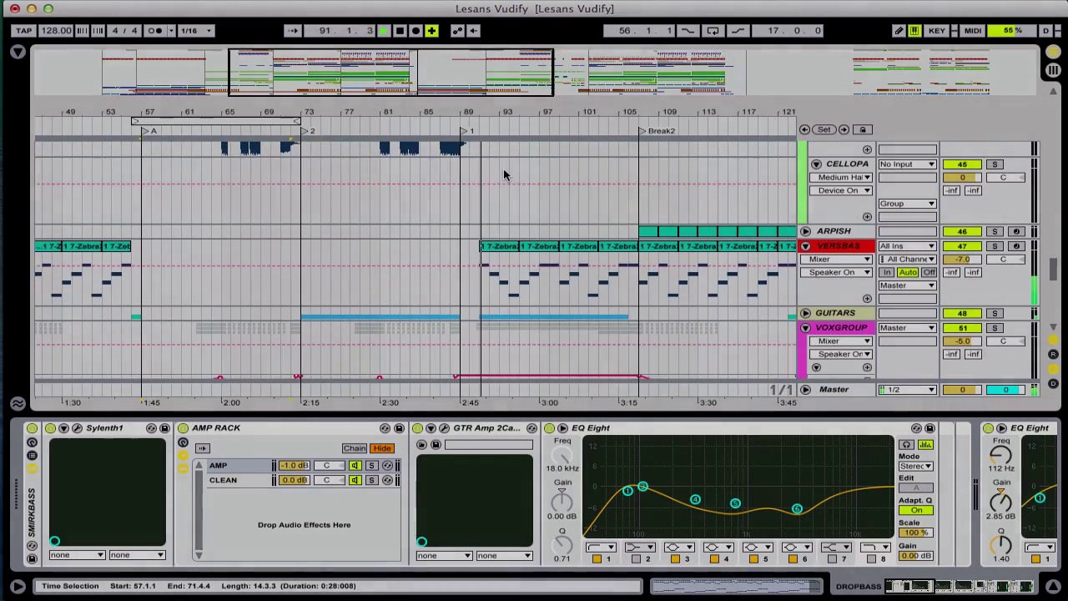
scroll(503, 168, down, 3)
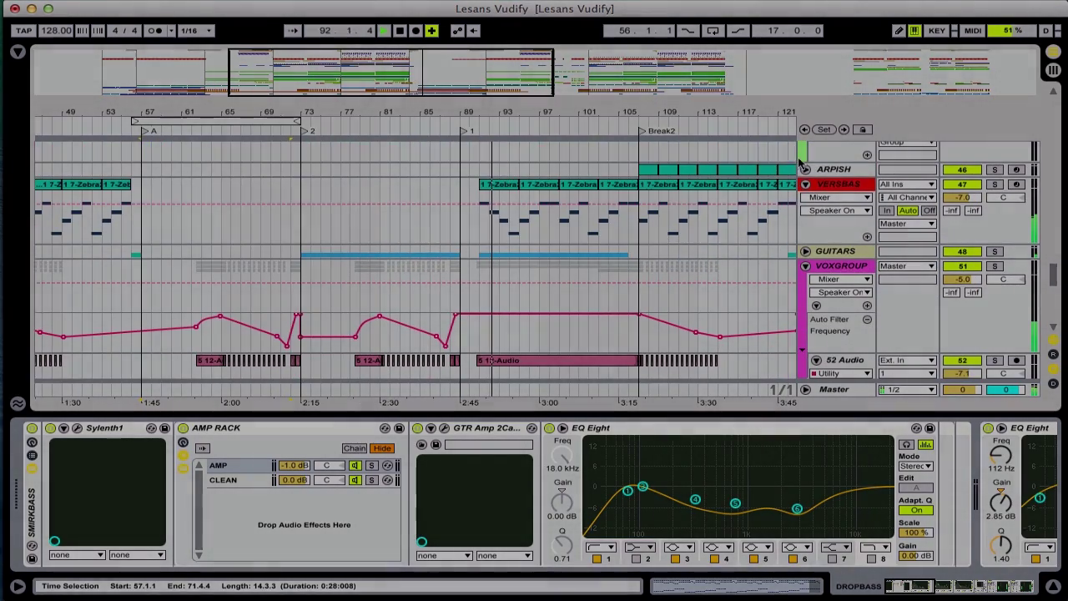
click(851, 186)
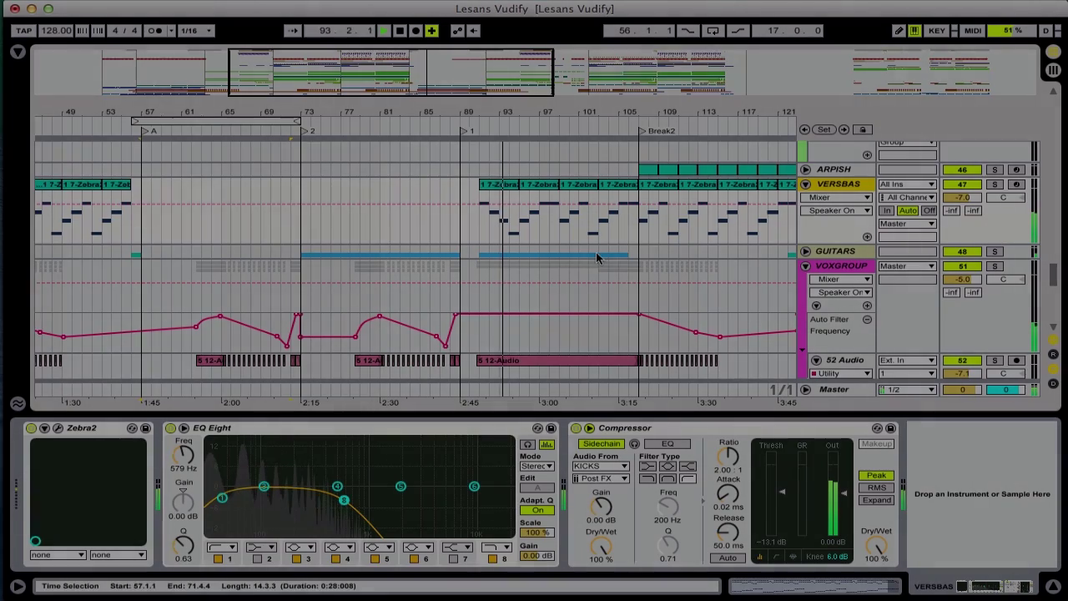
- Look over the vocal tracks in the VOXGROUP and BUVOX groups in the section between marker 1 and Break2
scroll(595, 258, down, 2)
scroll(596, 252, down, 12)
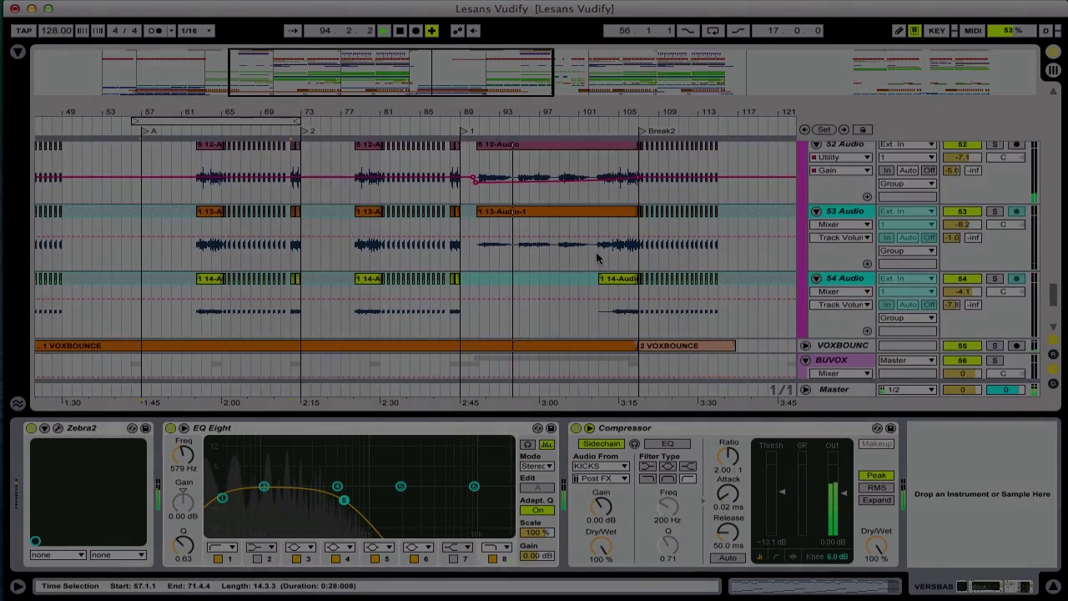
scroll(596, 255, up, 4)
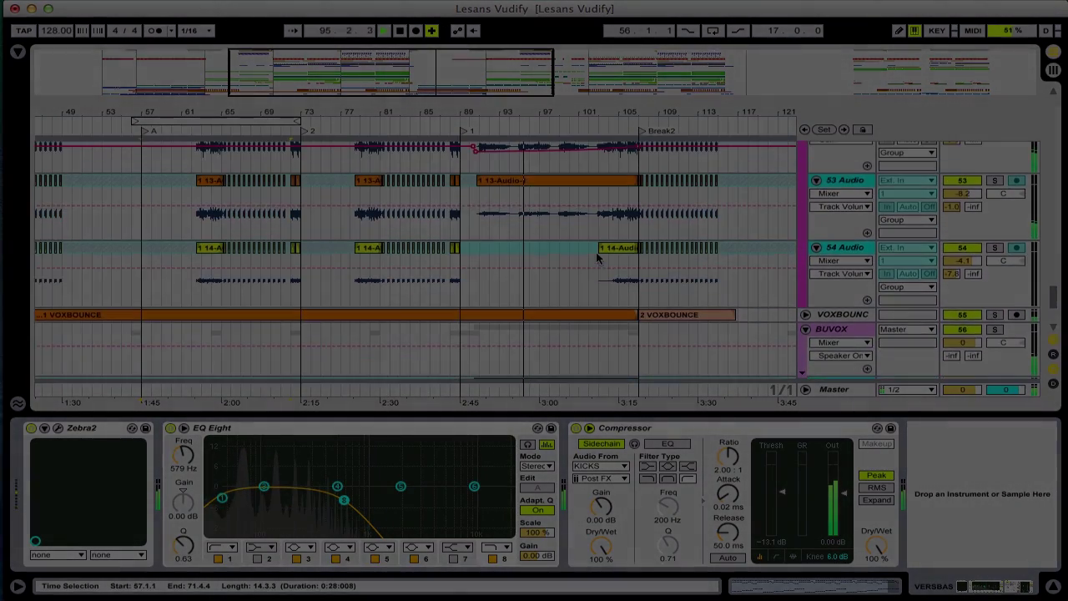
scroll(598, 258, up, 2)
scroll(597, 259, down, 10)
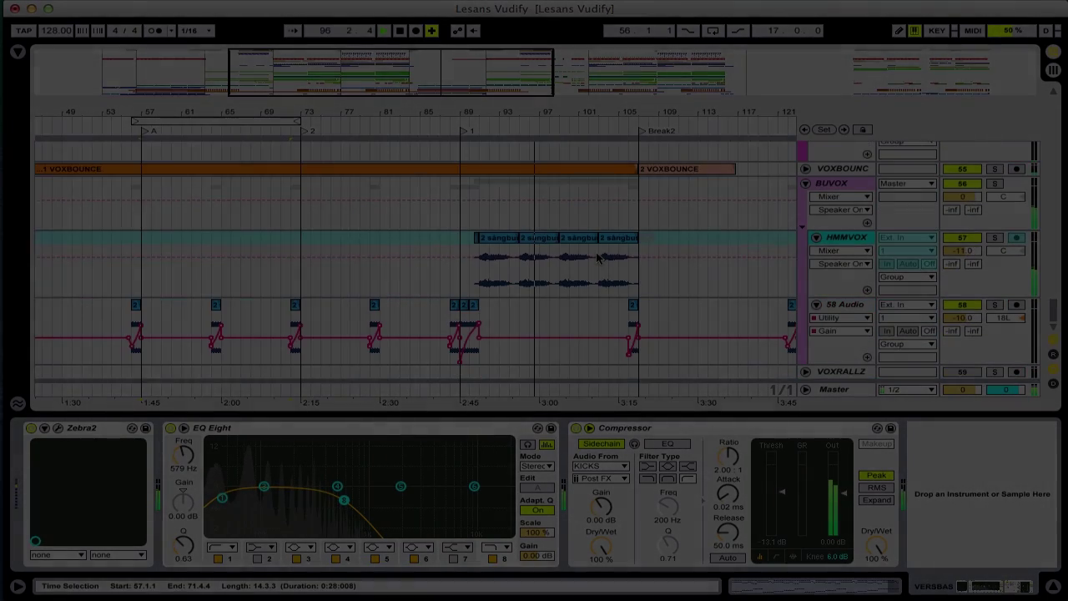
scroll(597, 258, up, 15)
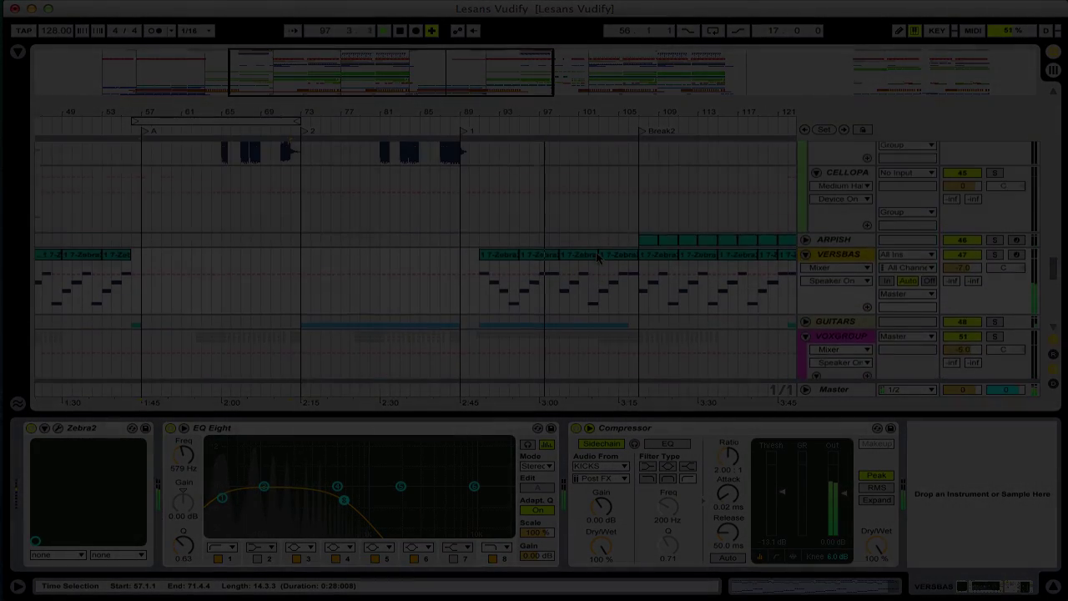
scroll(598, 258, up, 10)
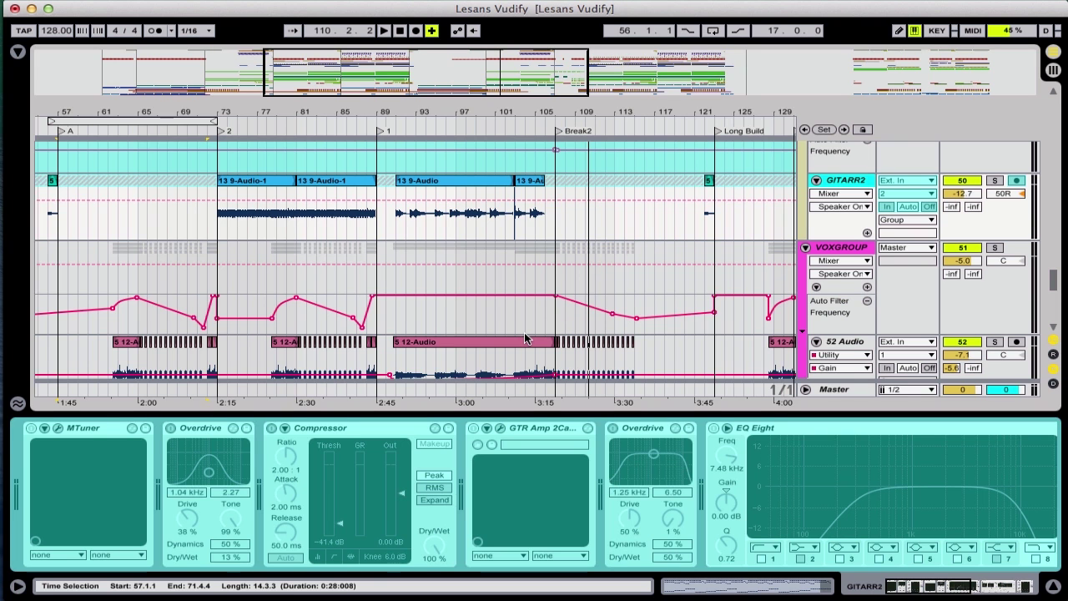
- Hide the device view and place the insert marker at bar 57, marker A, on the DROPBASS track
key(super+alt+l)
key(super+alt+b)
key(super+alt+b)
scroll(384, 351, up, 15)
scroll(384, 351, left, 5)
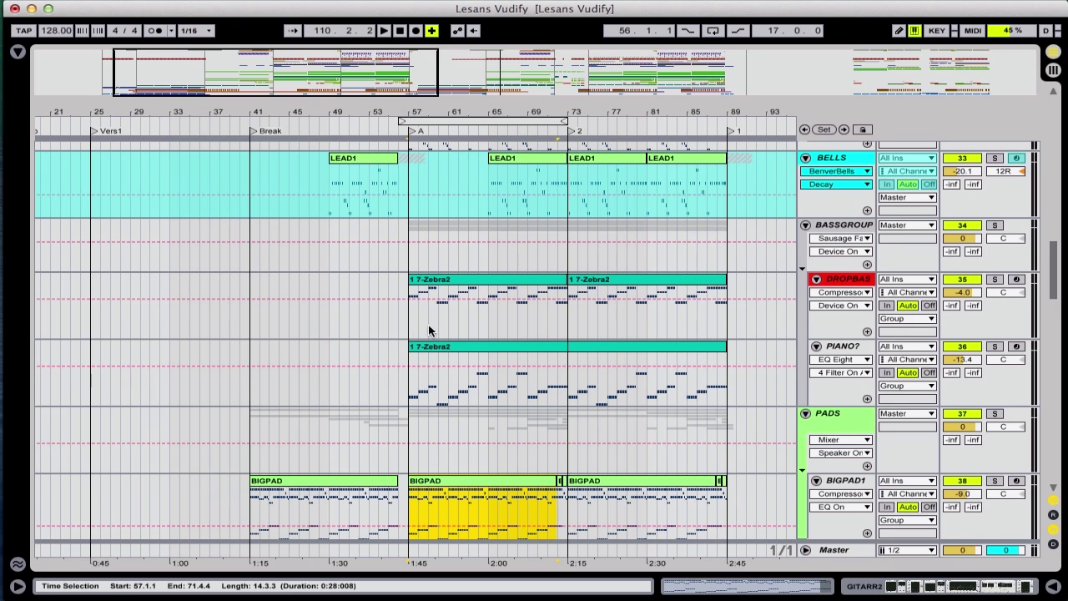
click(407, 327)
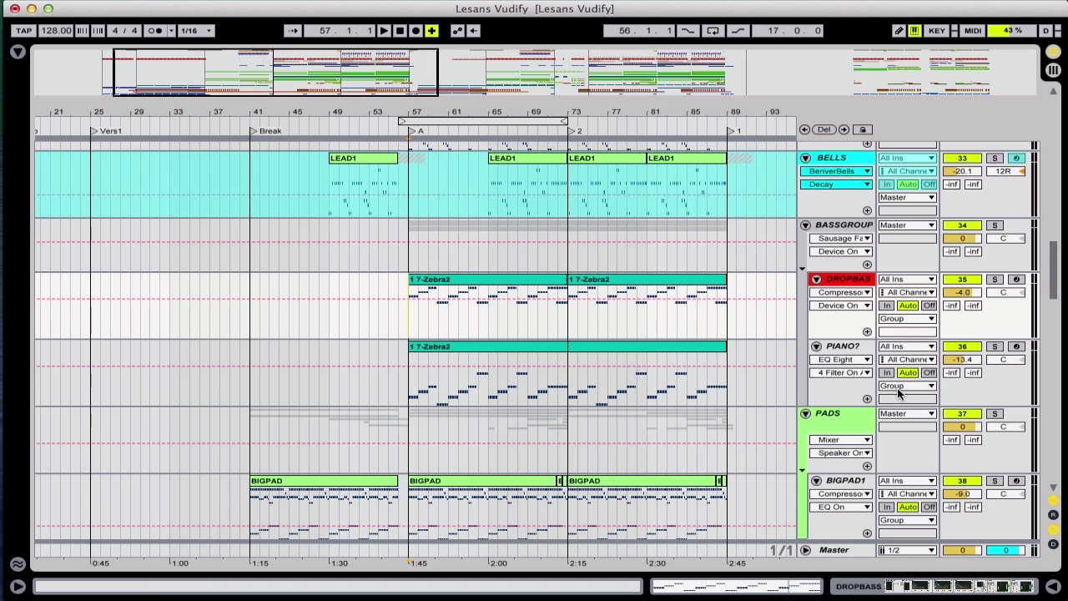
- Fold the PADS group and the BASSGROUP, and bring the lead tracks back into view
click(806, 414)
scroll(574, 343, up, 3)
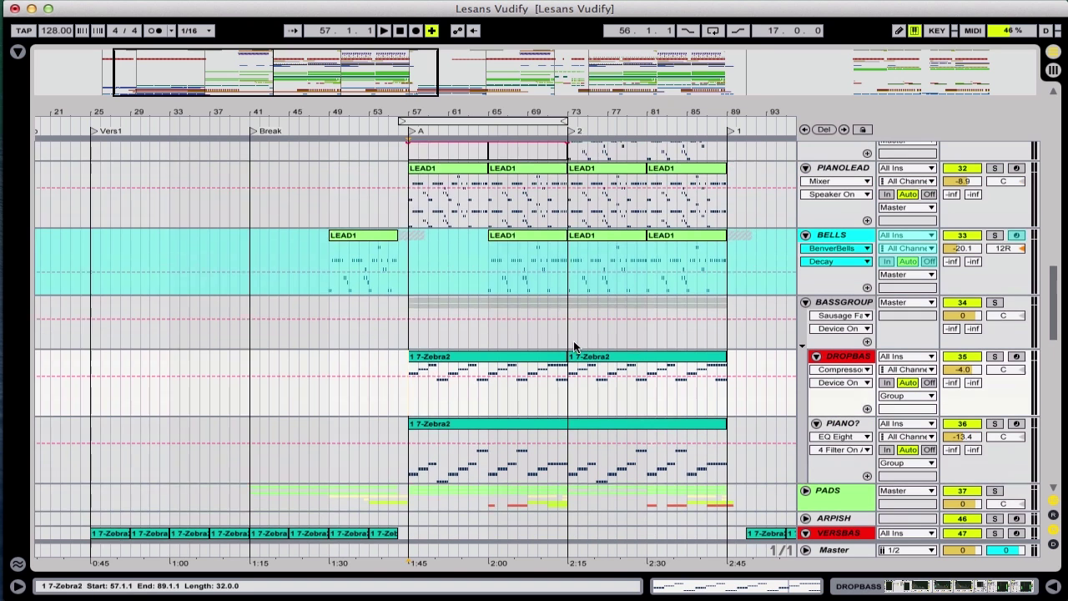
scroll(574, 343, left, 2)
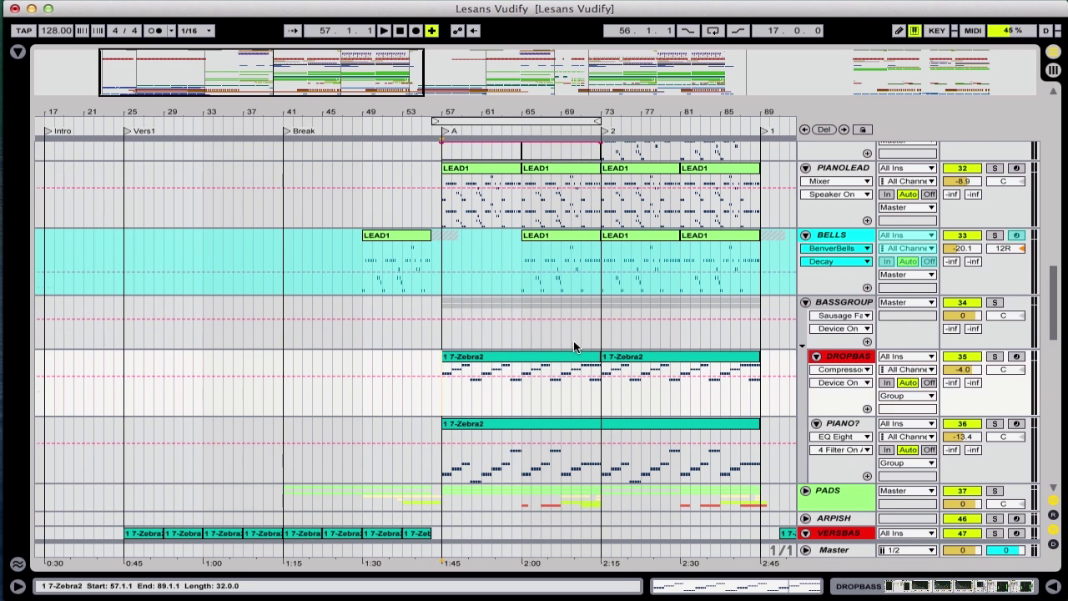
scroll(573, 340, up, 2)
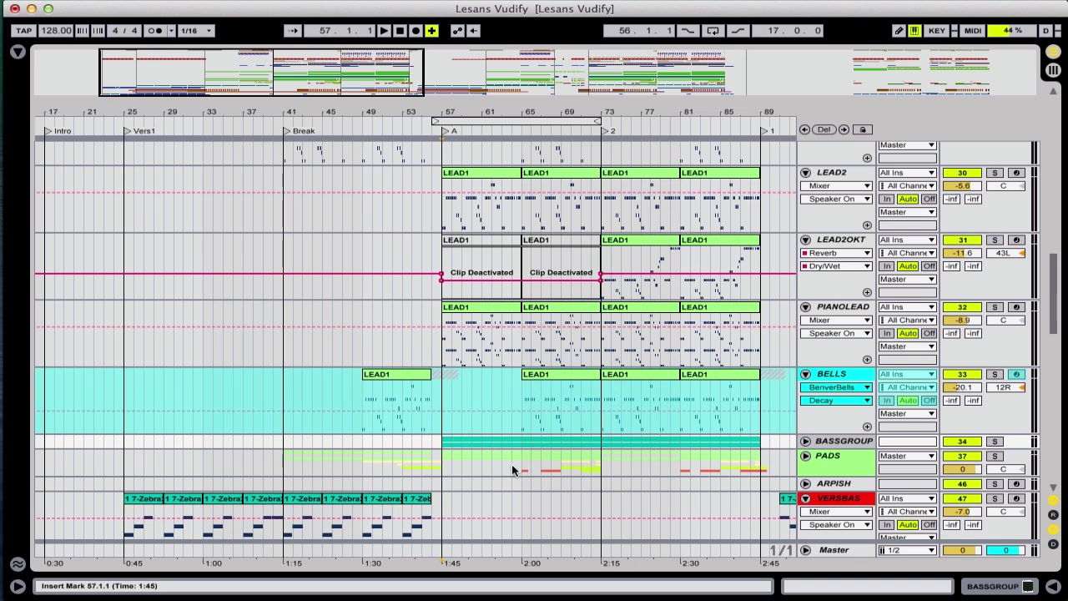
- Locate the VERSBAS track and place the insert marker on it at bar 17, the Intro marker
scroll(511, 470, down, 5)
scroll(511, 470, left, 3)
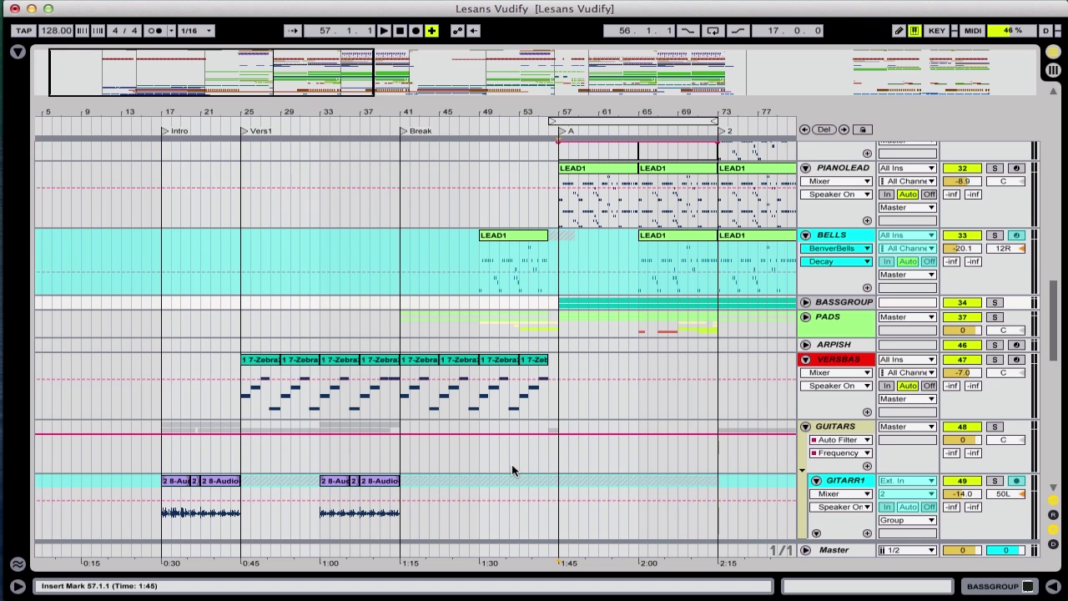
click(268, 368)
click(209, 373)
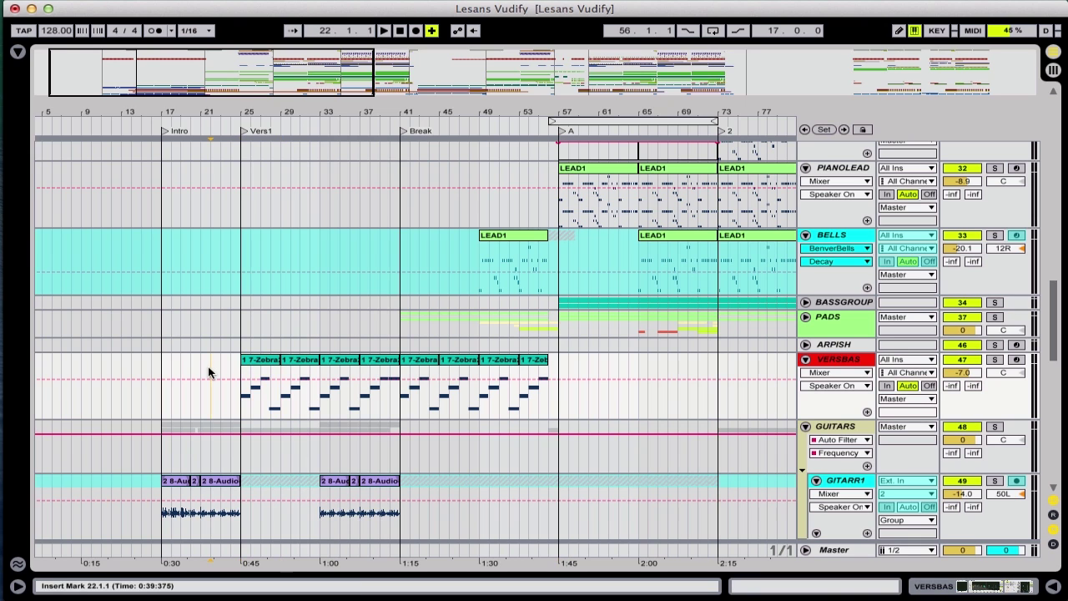
click(217, 365)
click(230, 363)
click(163, 365)
- Show the guitar tracks and place the insert marker at bar 17 on GITARR1
scroll(162, 365, down, 1)
scroll(160, 359, down, 2)
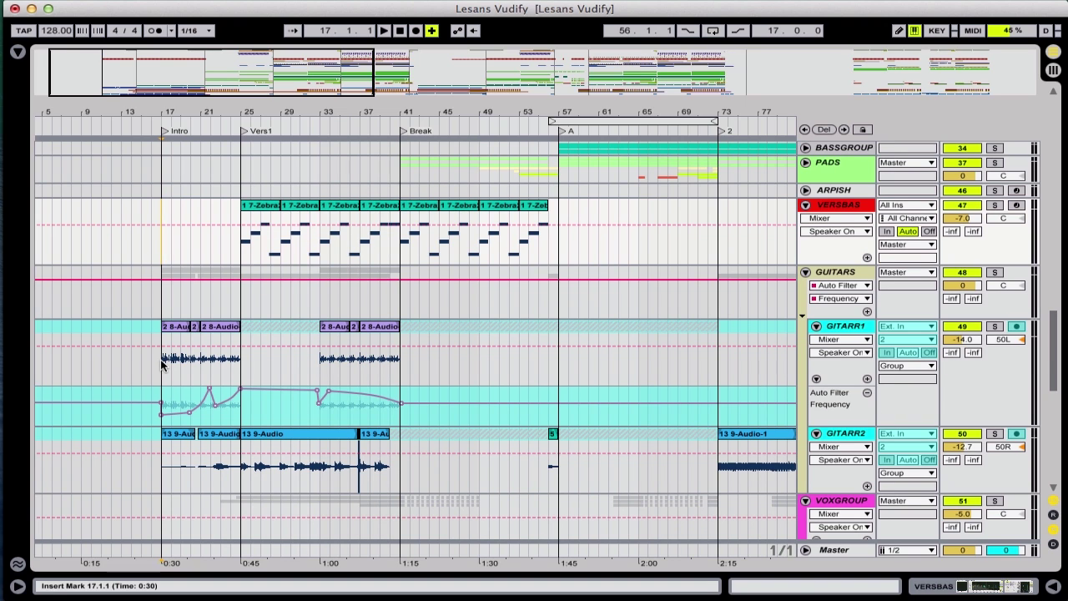
click(163, 364)
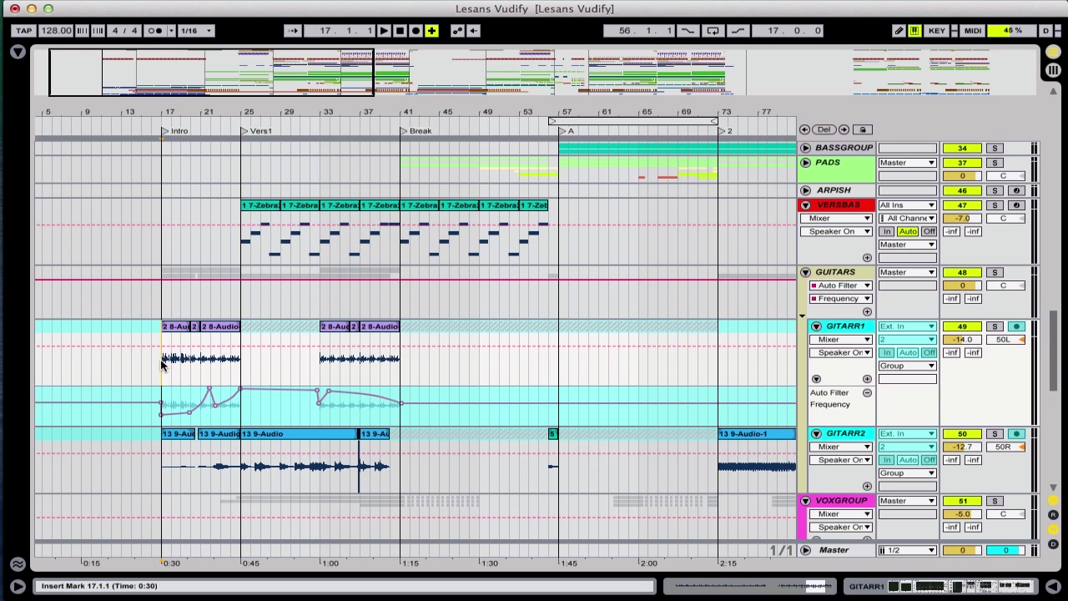
- Solo VOXGROUP and the VOXBOUNCE track and listen to the vocals from bar 25, the Vers1 marker
scroll(163, 364, down, 3)
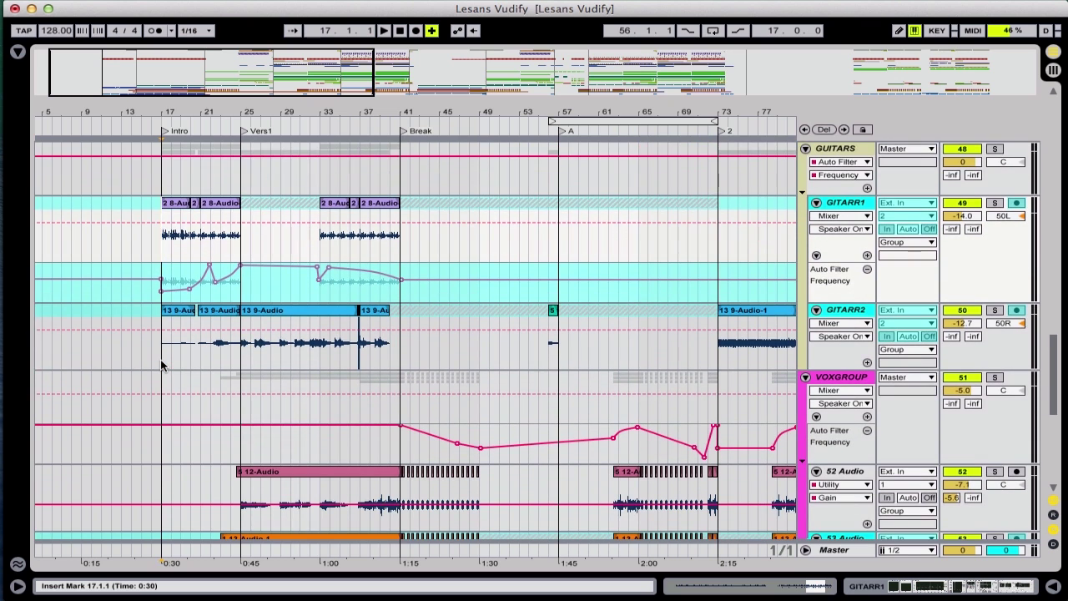
scroll(163, 363, down, 2)
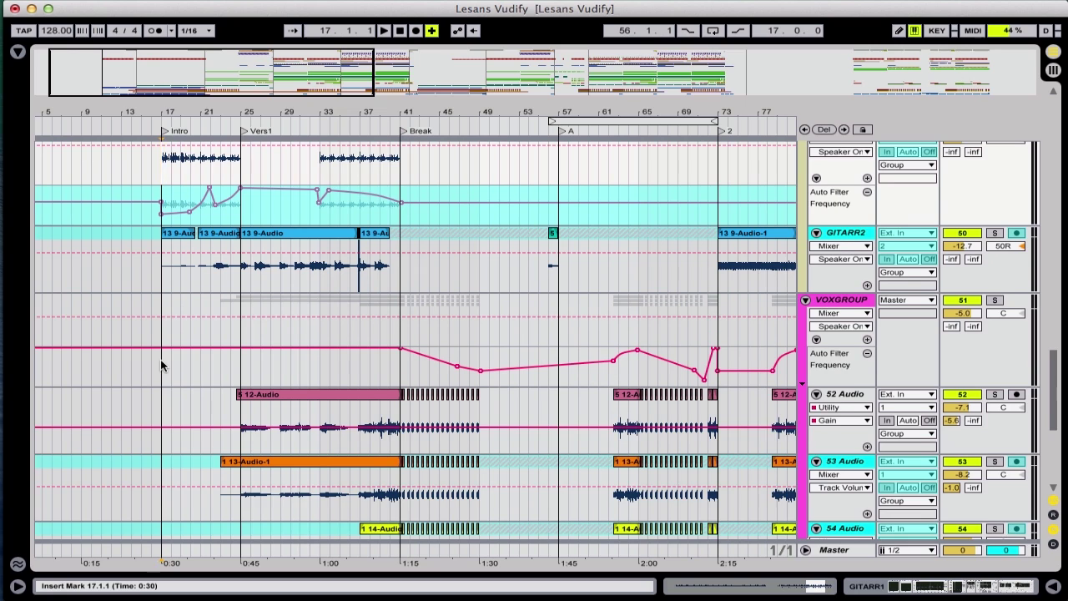
scroll(160, 364, down, 1)
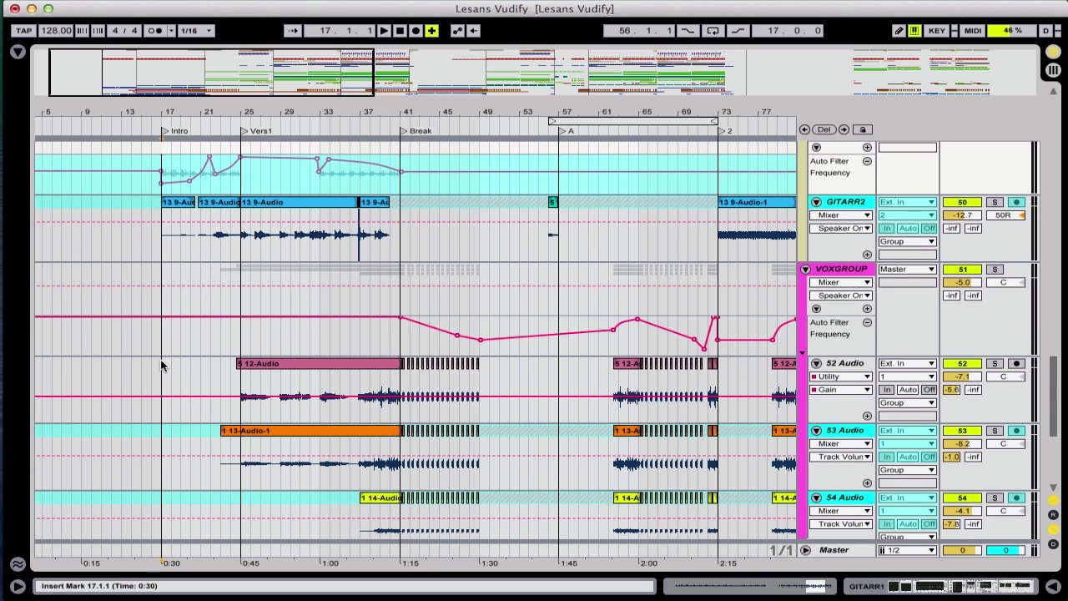
scroll(161, 365, down, 3)
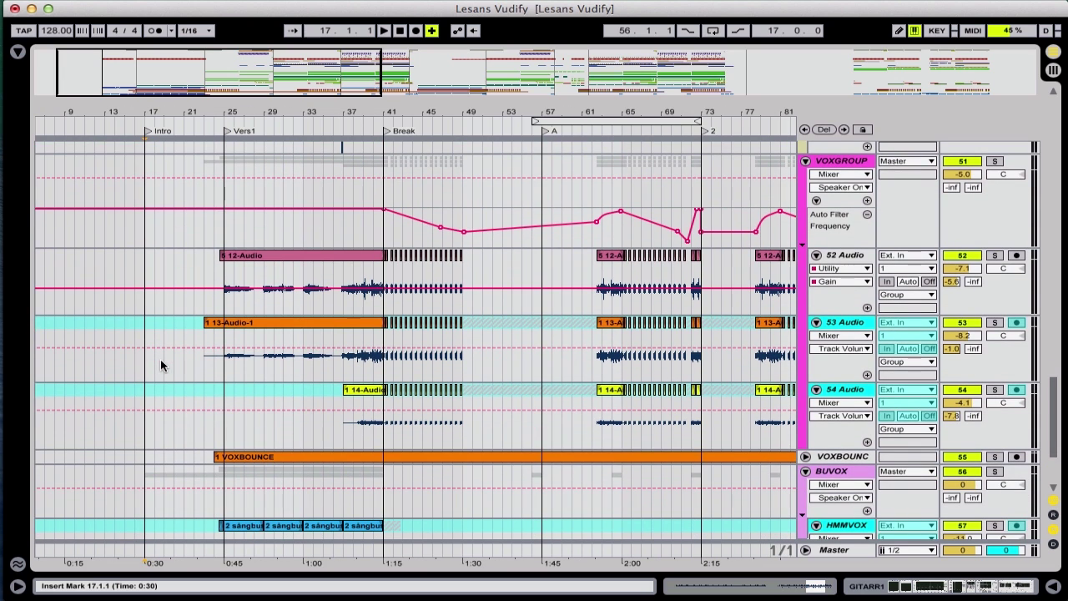
scroll(320, 352, down, 2)
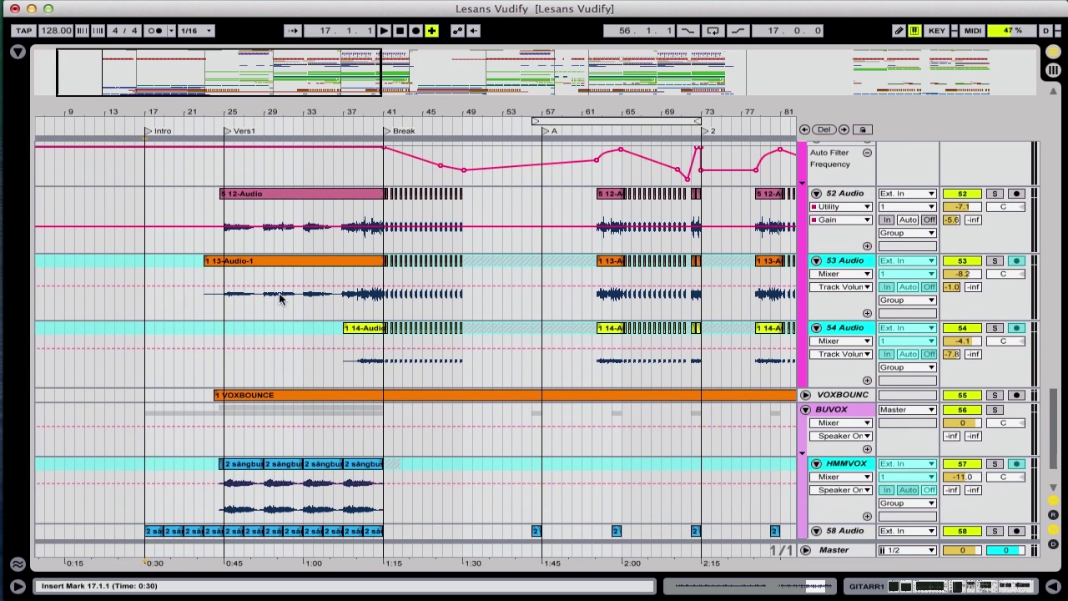
scroll(276, 287, up, 2)
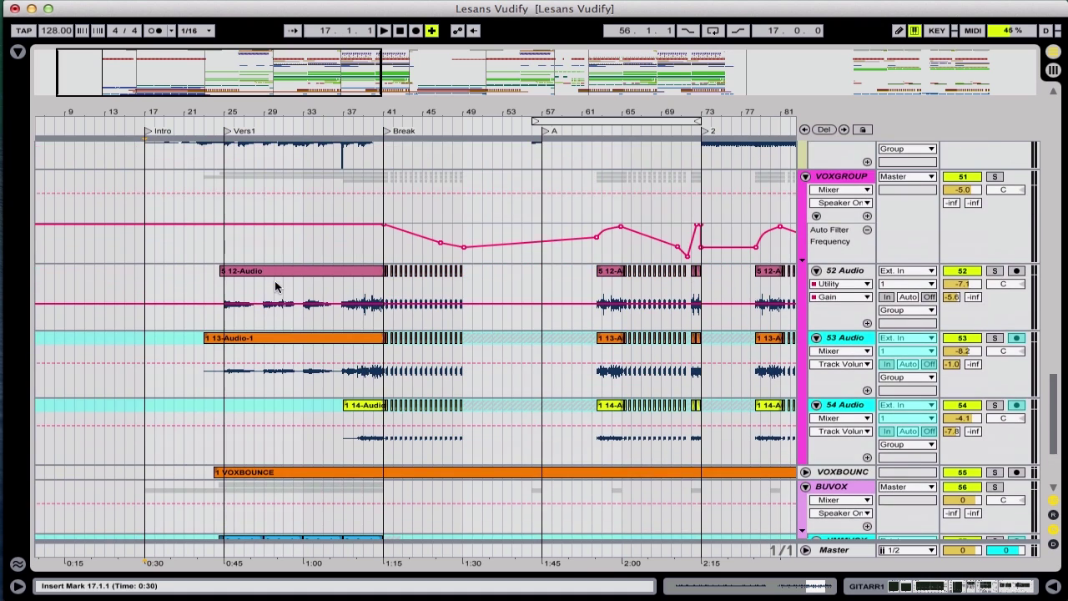
click(994, 178)
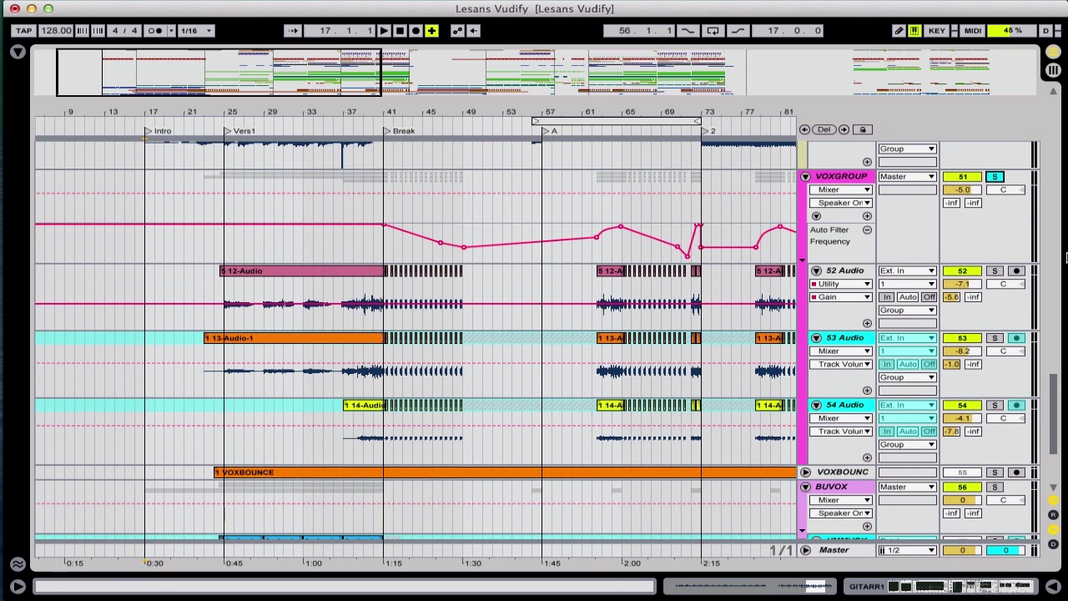
click(995, 472)
click(221, 258)
key(space)
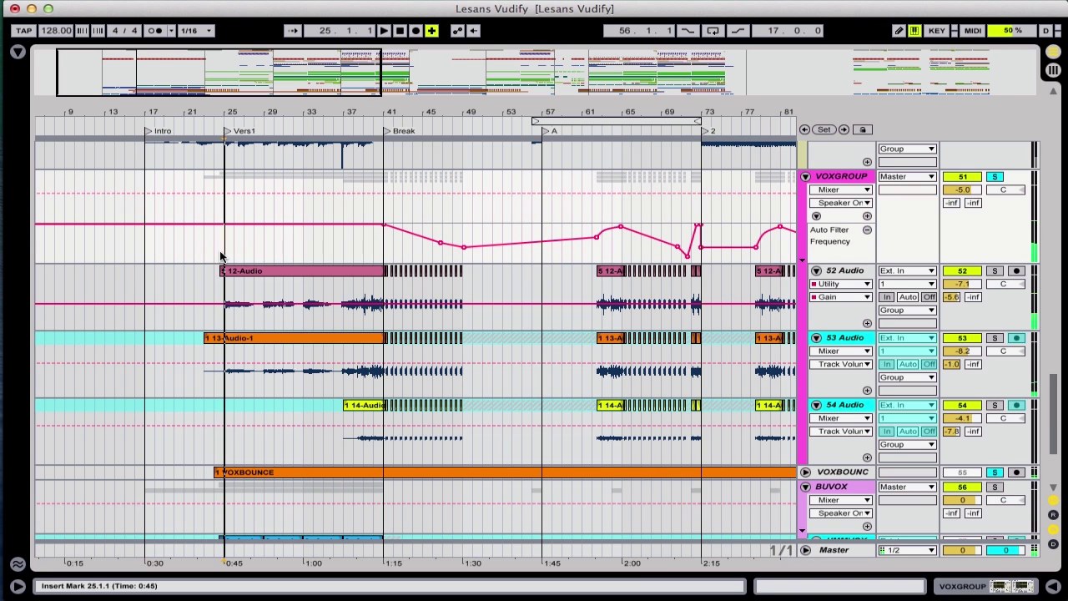
scroll(333, 267, down, 3)
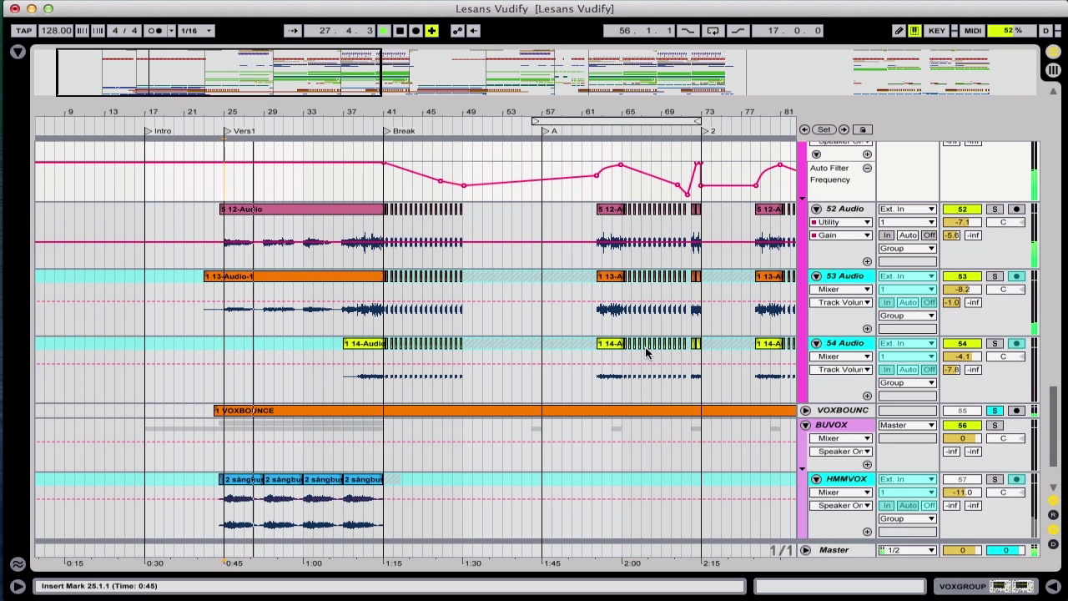
key(space)
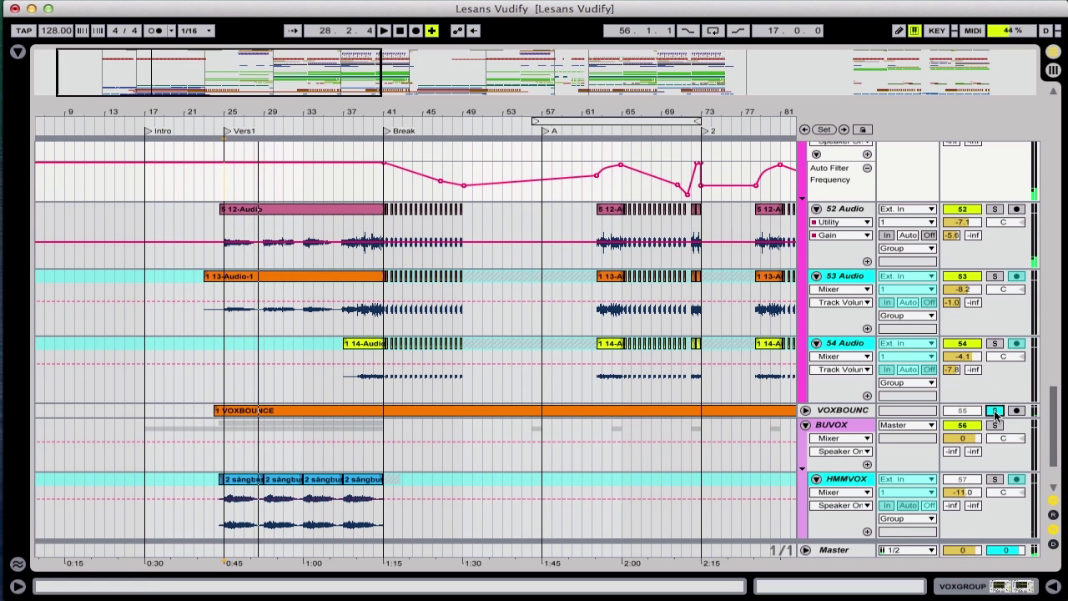
- Place the insert marker at bar 25 on HMMVOX in the BUVOX group, solo the track and play it
scroll(996, 405, up, 10)
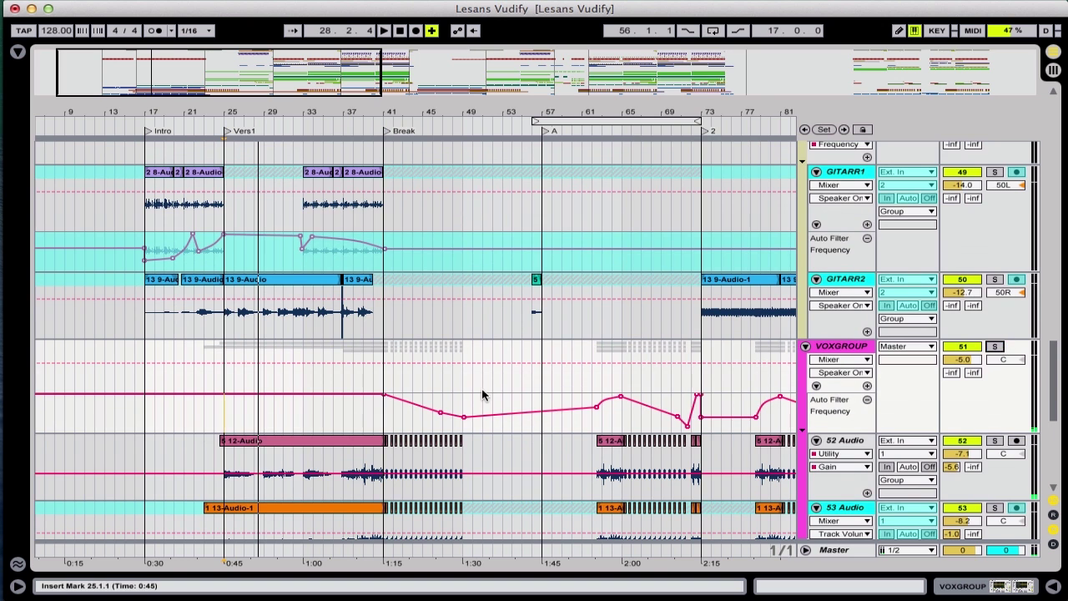
scroll(482, 393, down, 10)
click(241, 503)
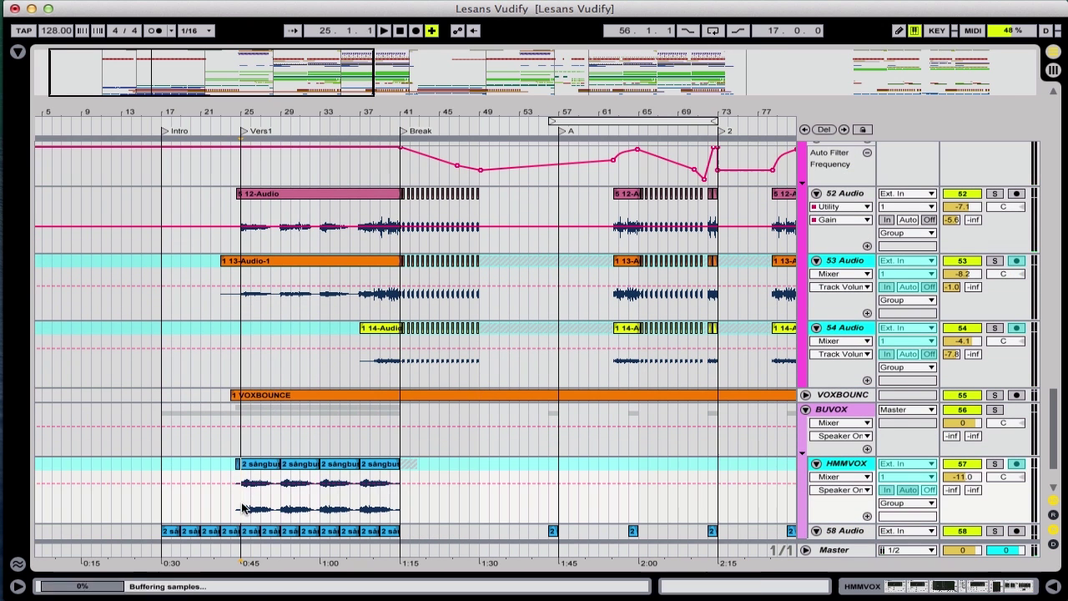
scroll(252, 496, down, 1)
scroll(252, 496, down, 3)
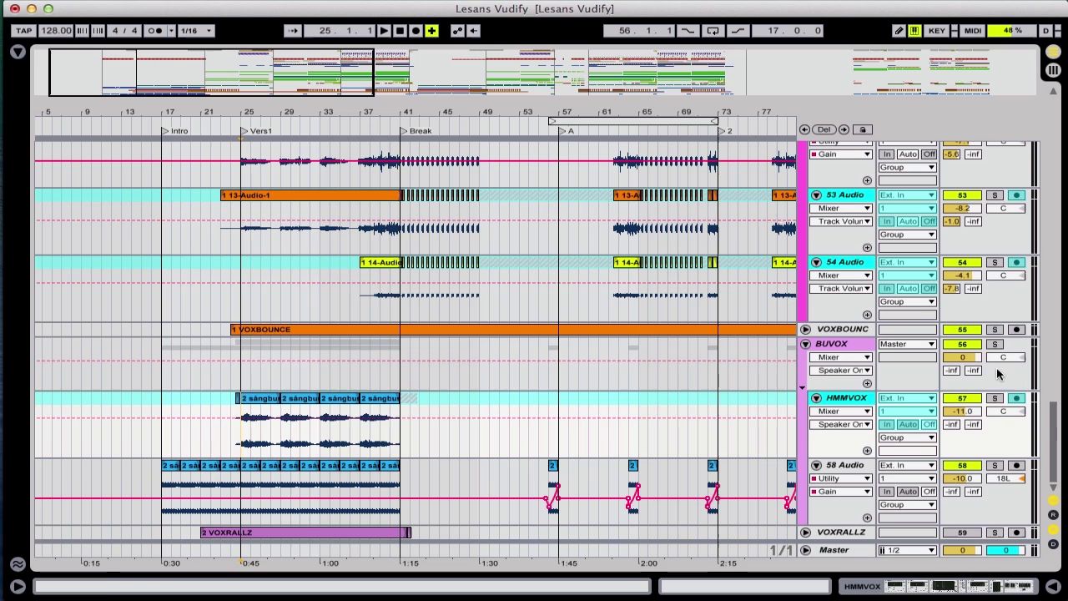
click(994, 402)
key(space)
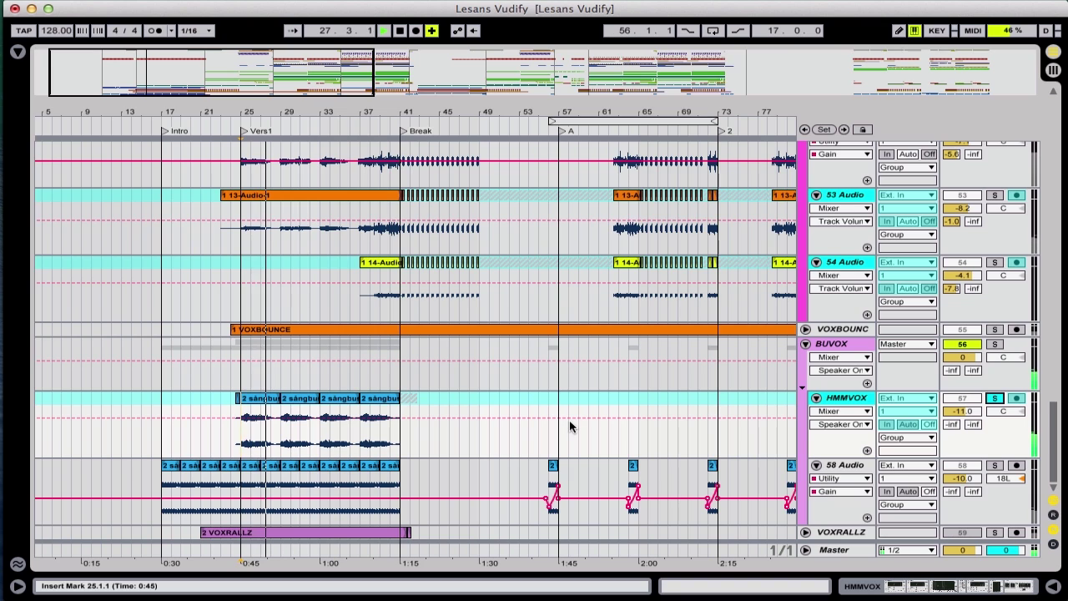
- Solo 58 Audio as well, display its Auto Filter frequency automation and listen to the passage leading into Vers1
click(995, 466)
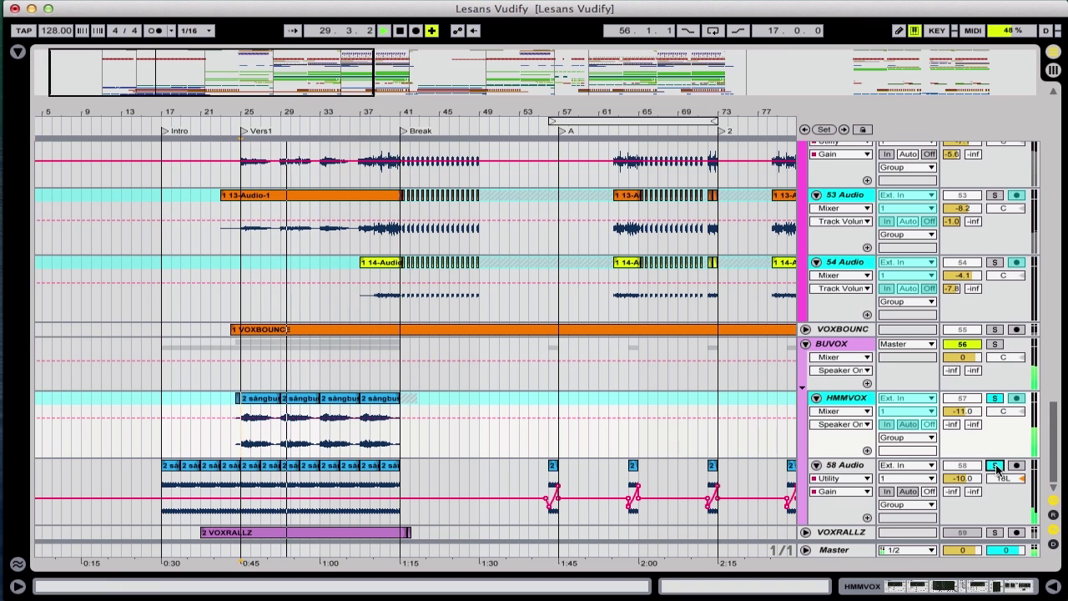
click(380, 484)
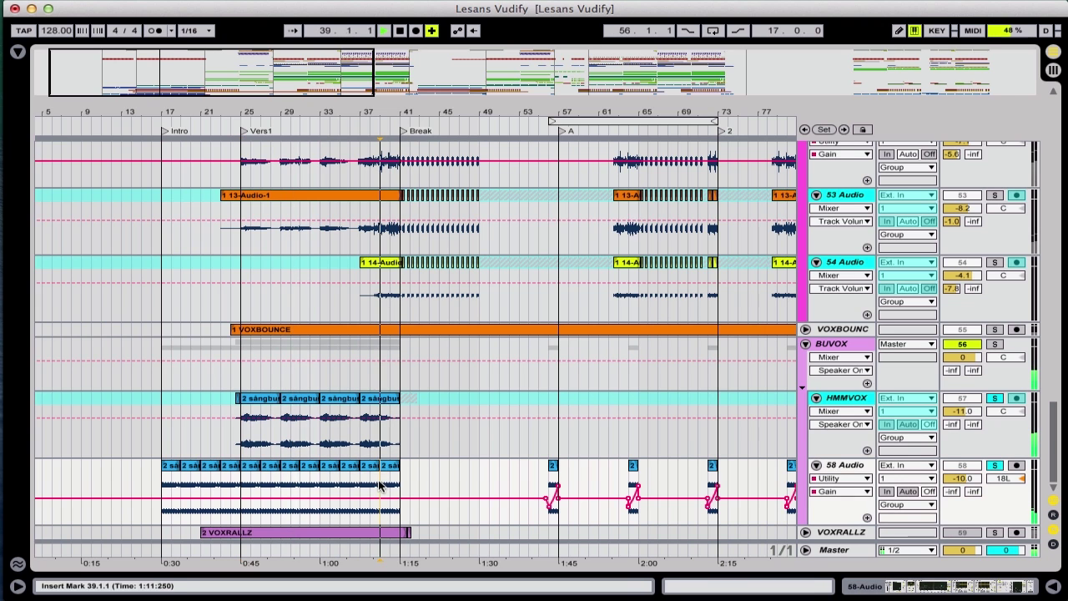
click(834, 478)
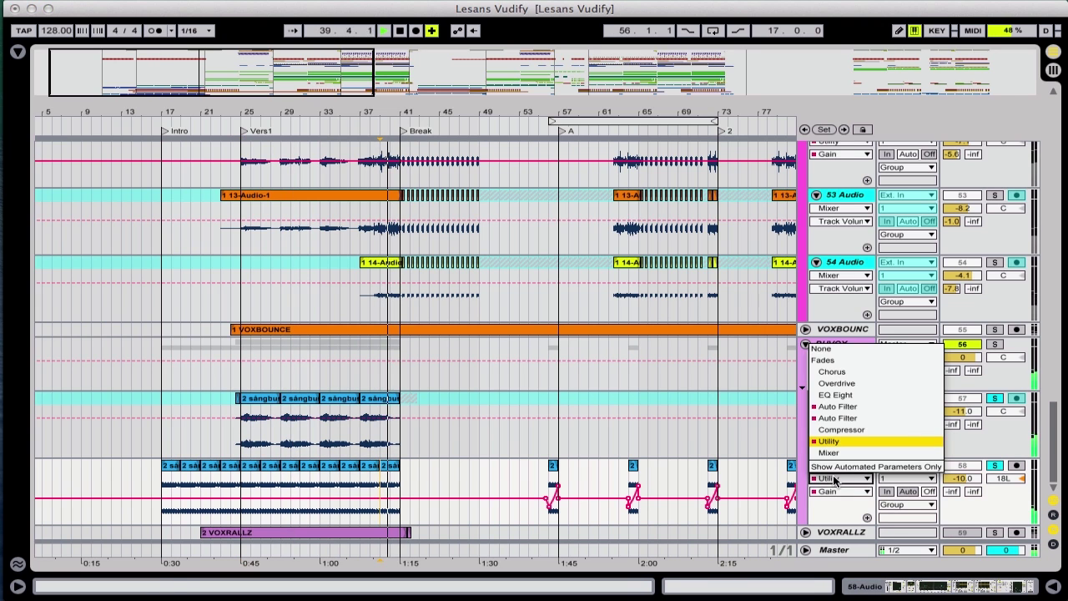
click(844, 417)
click(211, 490)
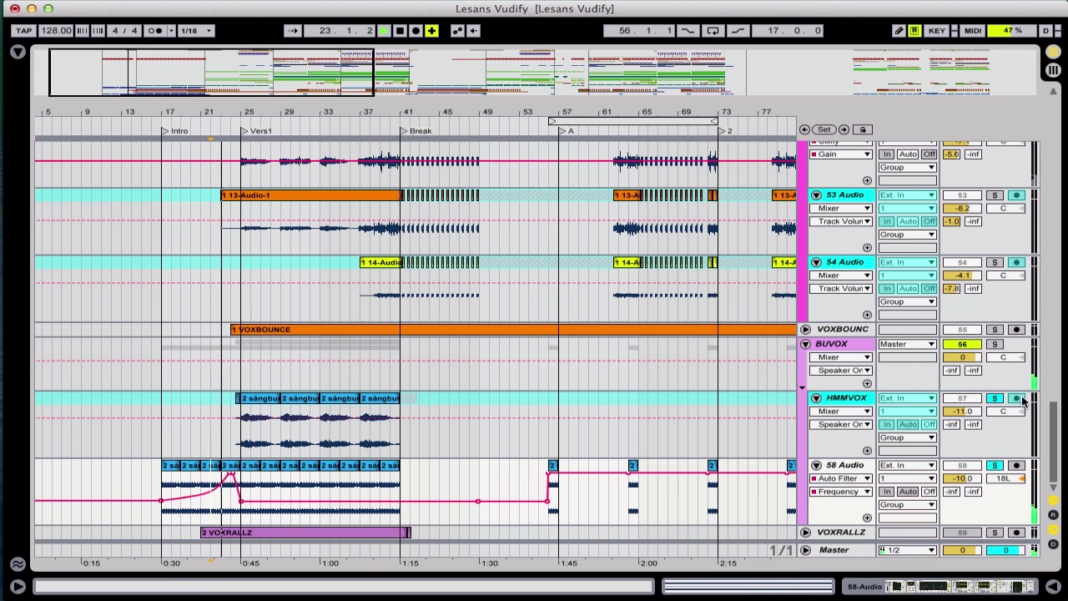
key(space)
- Unsolo HMMVOX and highlight the 58 Audio clip at bar 23 and bars 25 to 28 of HMMVOX in a closer view
click(1000, 399)
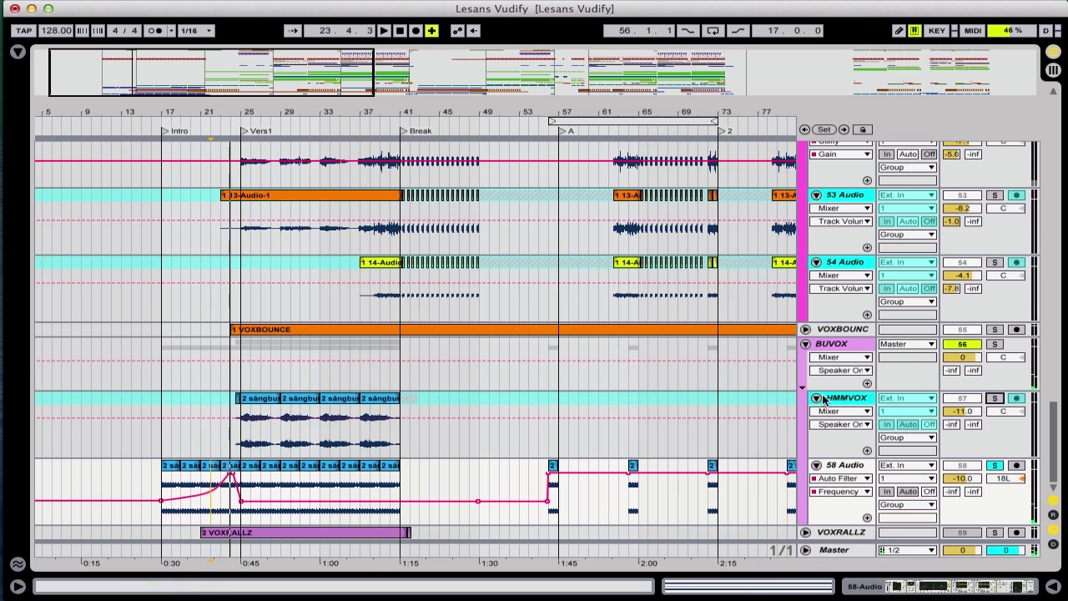
drag(219, 115, 219, 157)
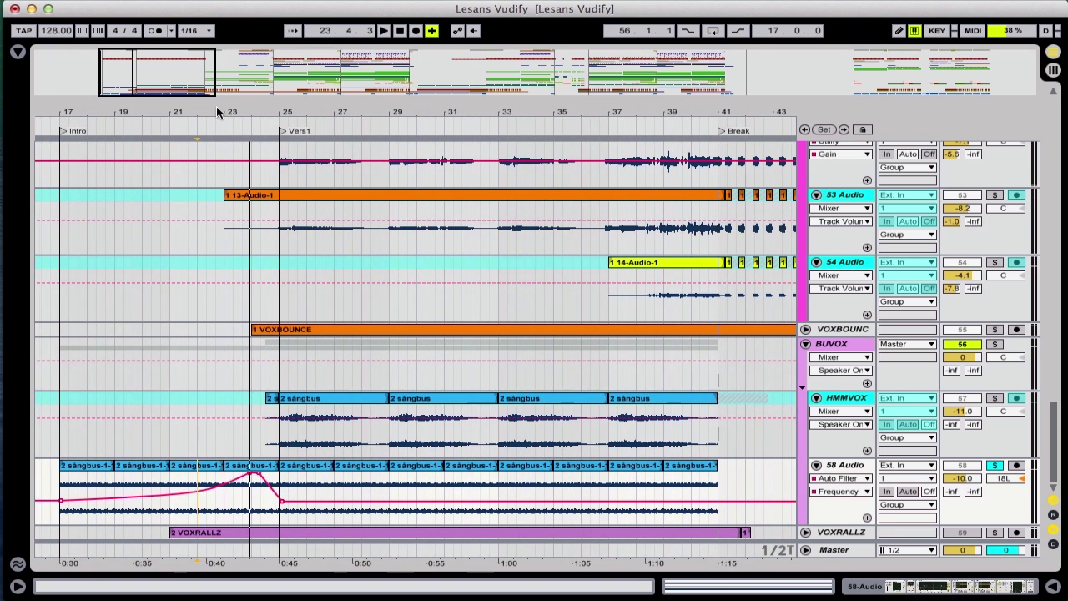
click(245, 469)
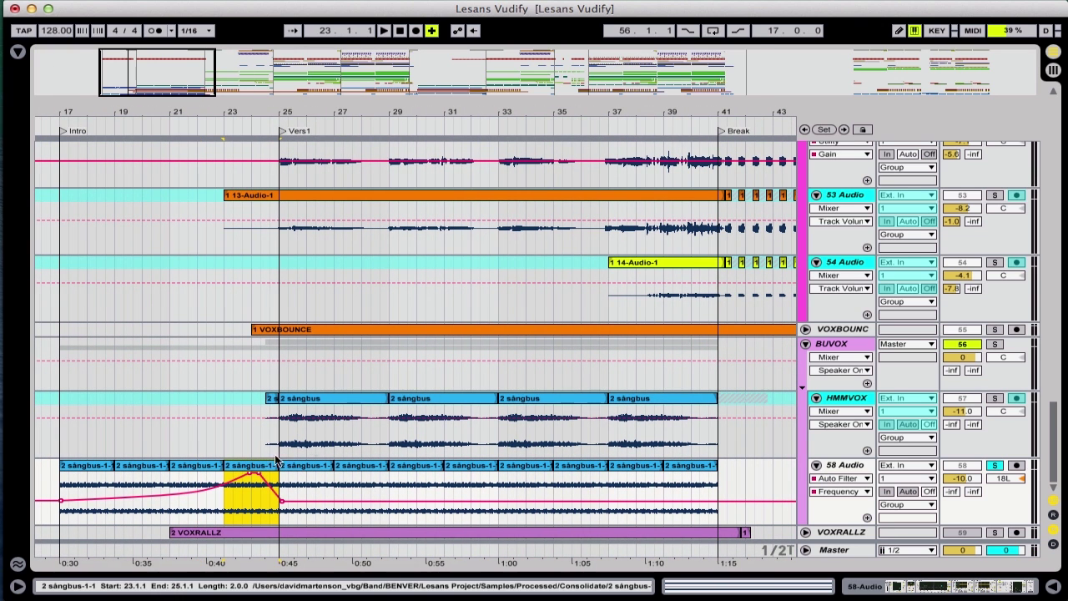
drag(282, 435, 360, 431)
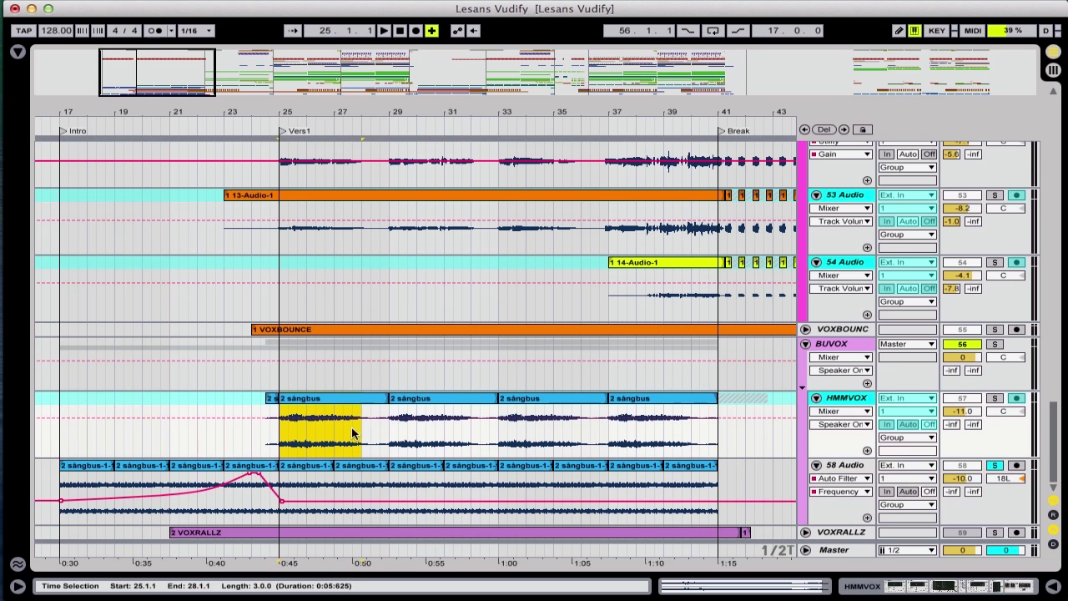
click(279, 434)
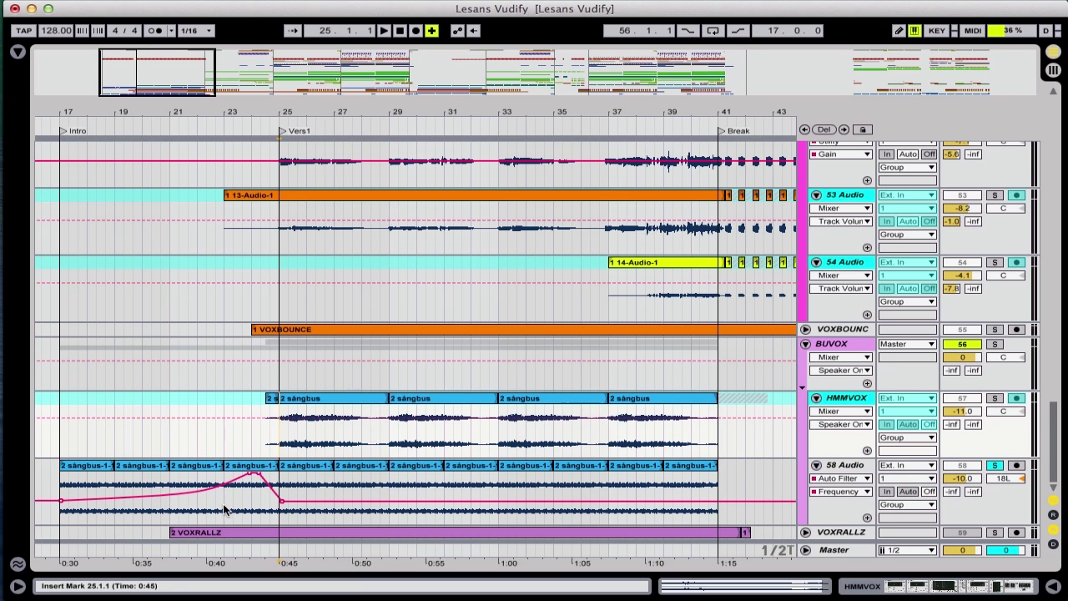
- Listen to the soloed 58 Audio track from bar 23 across the Vers1 marker, stop playback and unsolo it
click(223, 492)
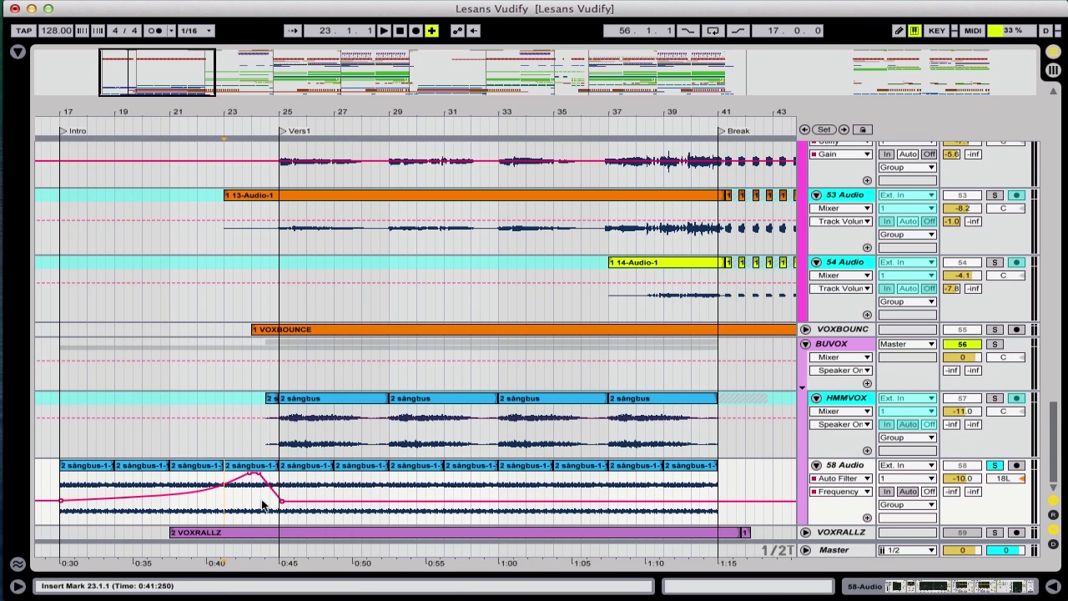
key(space)
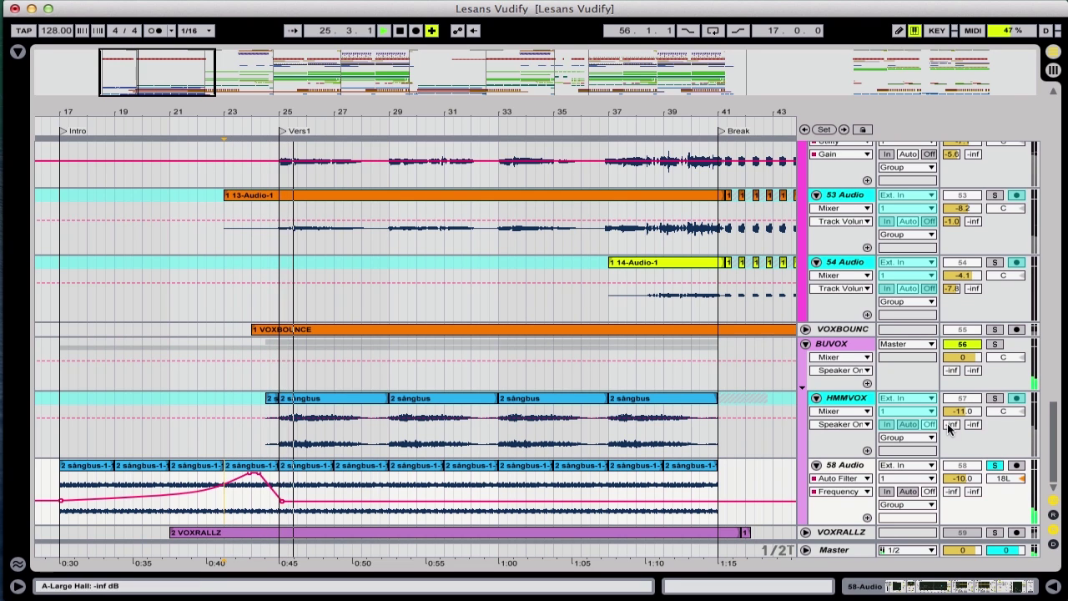
key(space)
click(991, 467)
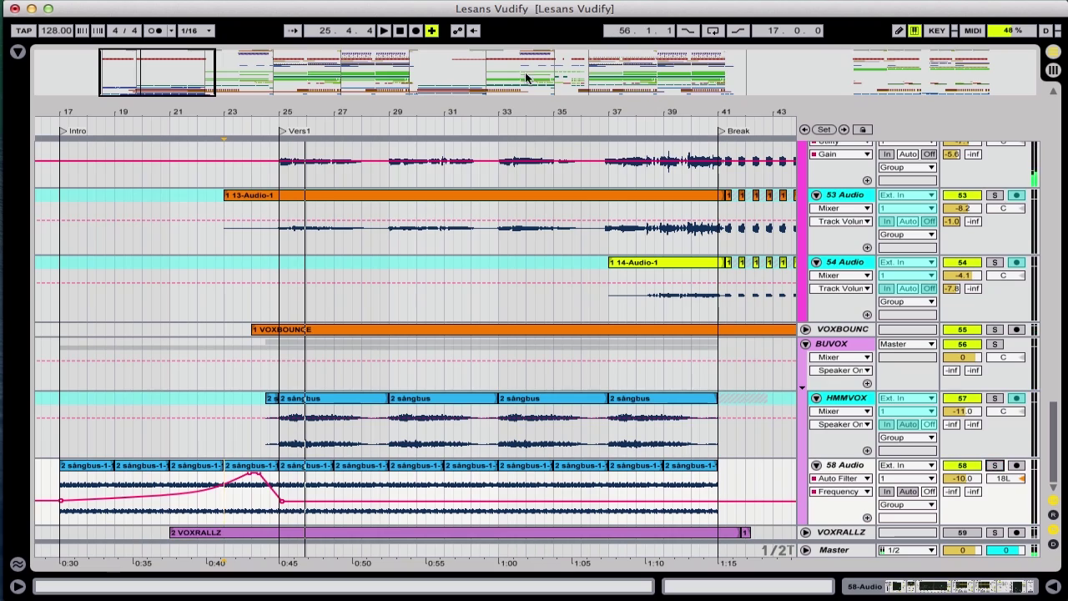
- Return to the clap tracks in a wider view and place the insert marker at bar 49 on the CLAPS group
drag(456, 112, 215, 112)
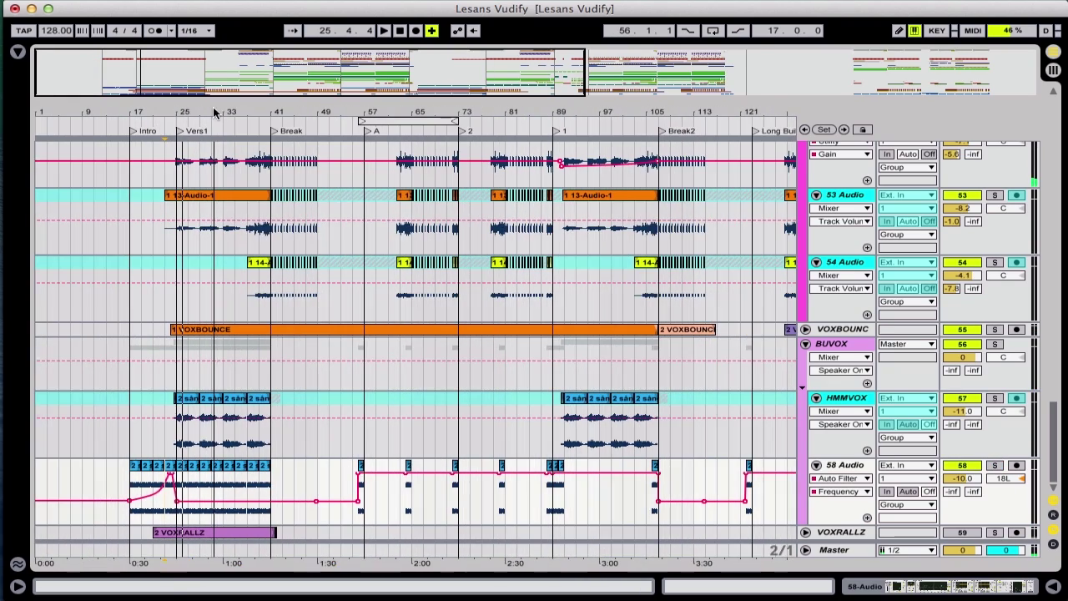
scroll(252, 360, up, 15)
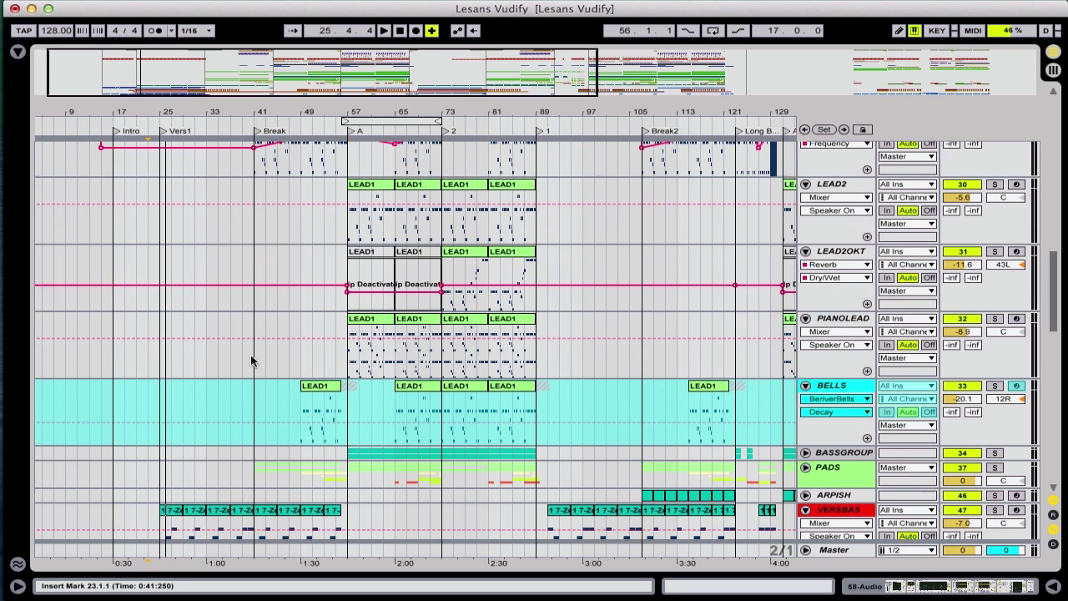
scroll(250, 360, up, 8)
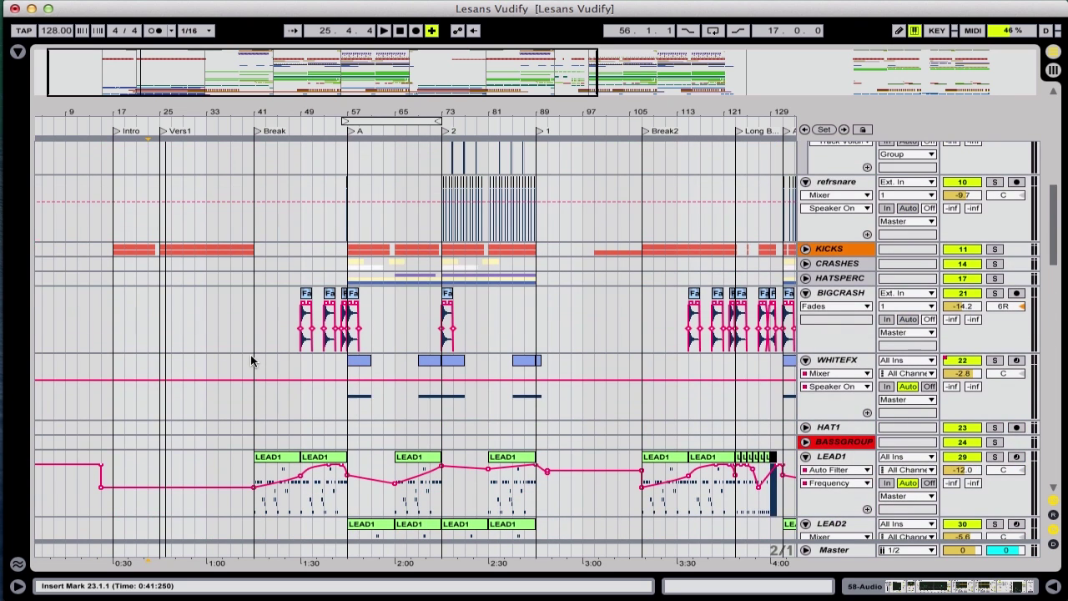
scroll(250, 361, up, 10)
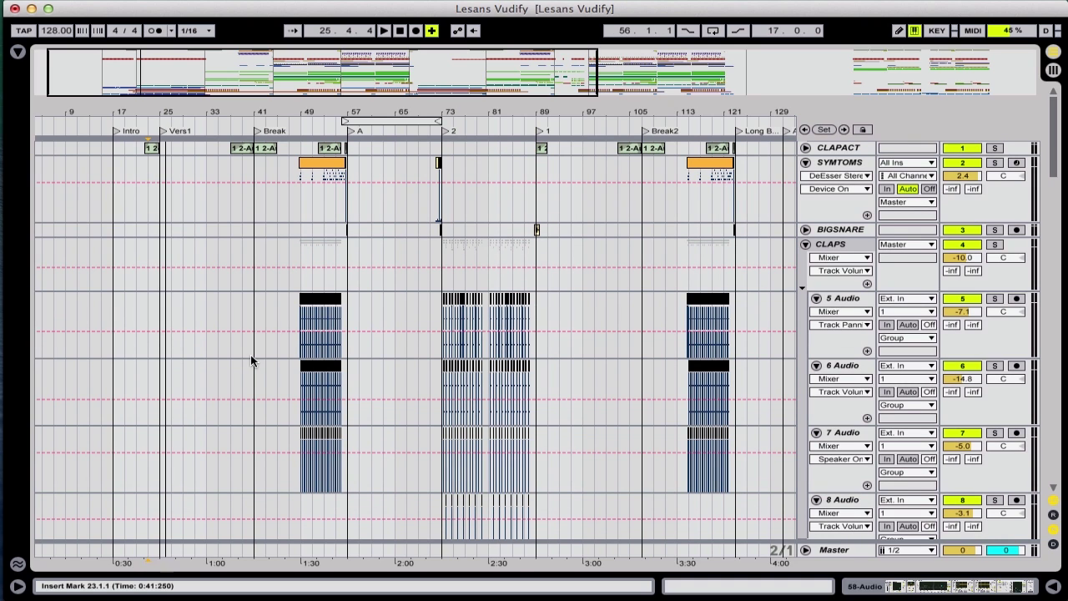
click(300, 287)
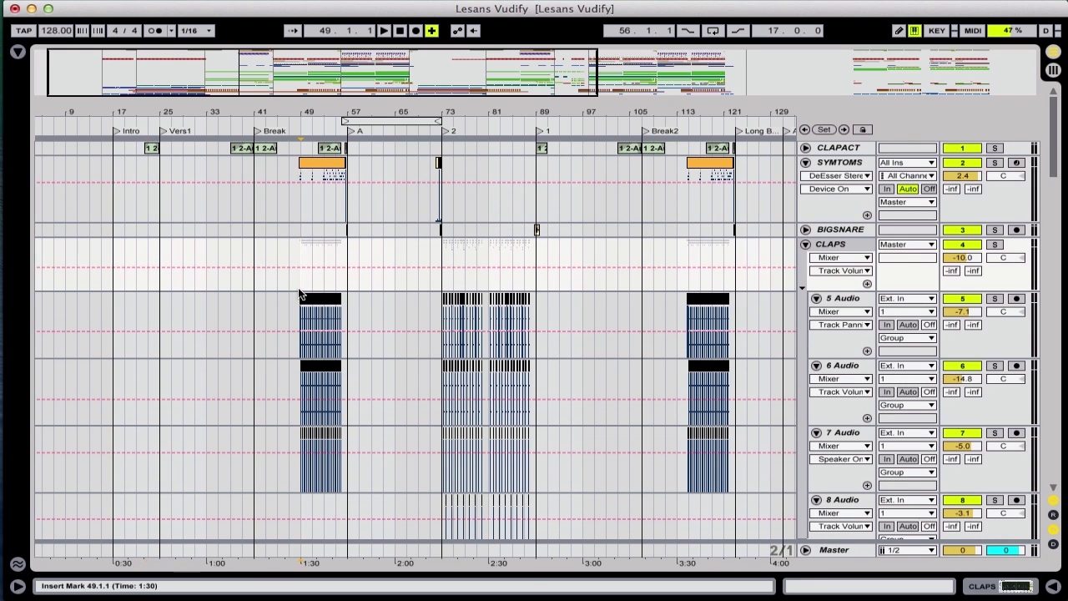
- Examine the clap clips from bar 49 towards the A marker up close and place the insert marker at 52.3.1 on the SYMTOMS track
scroll(302, 294, down, 1)
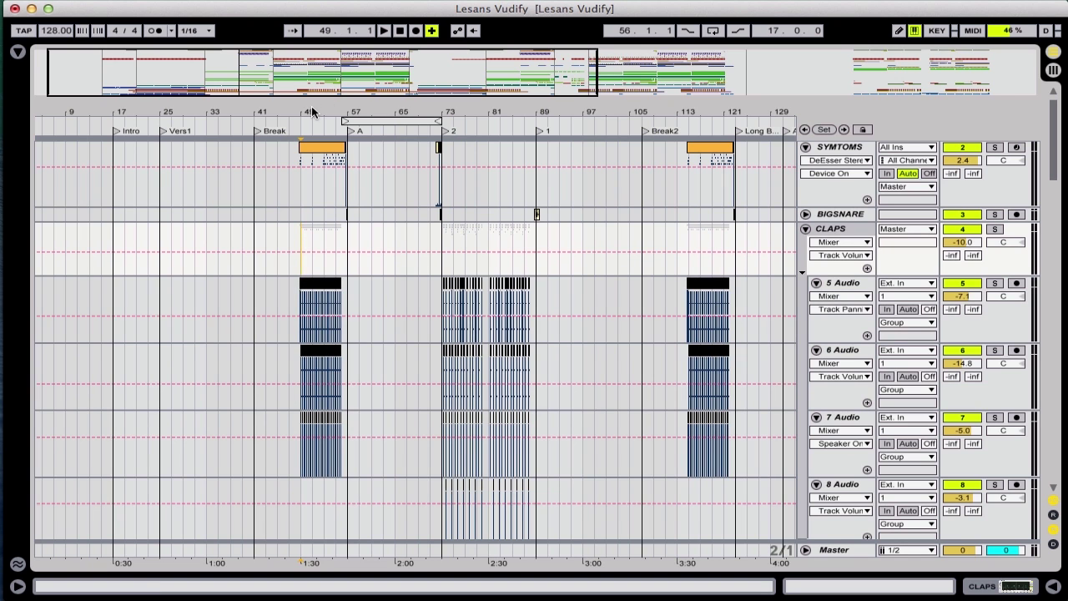
drag(312, 108, 312, 113)
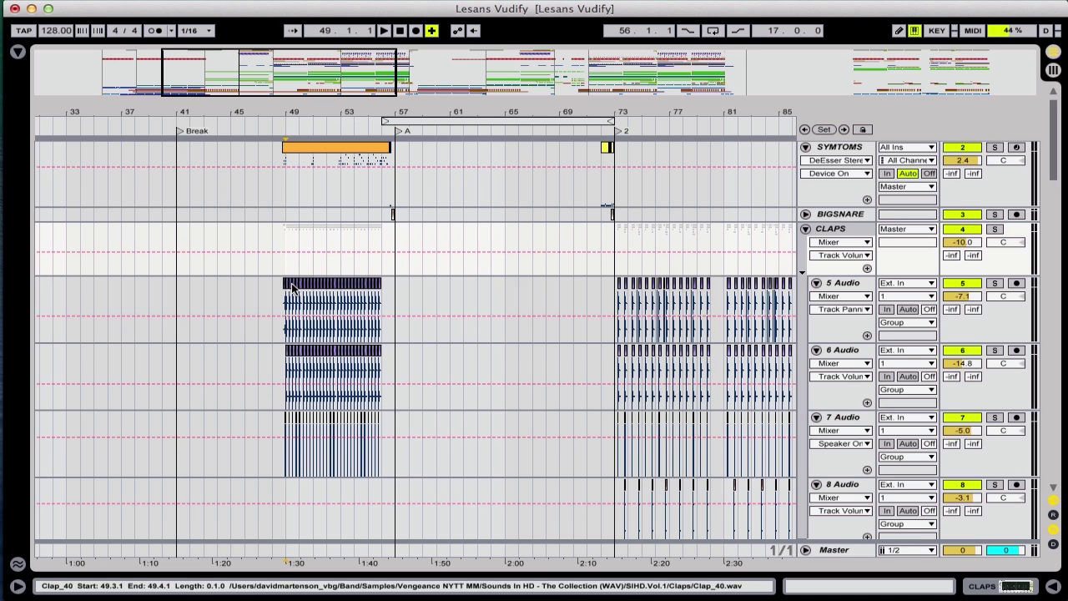
scroll(292, 288, up, 1)
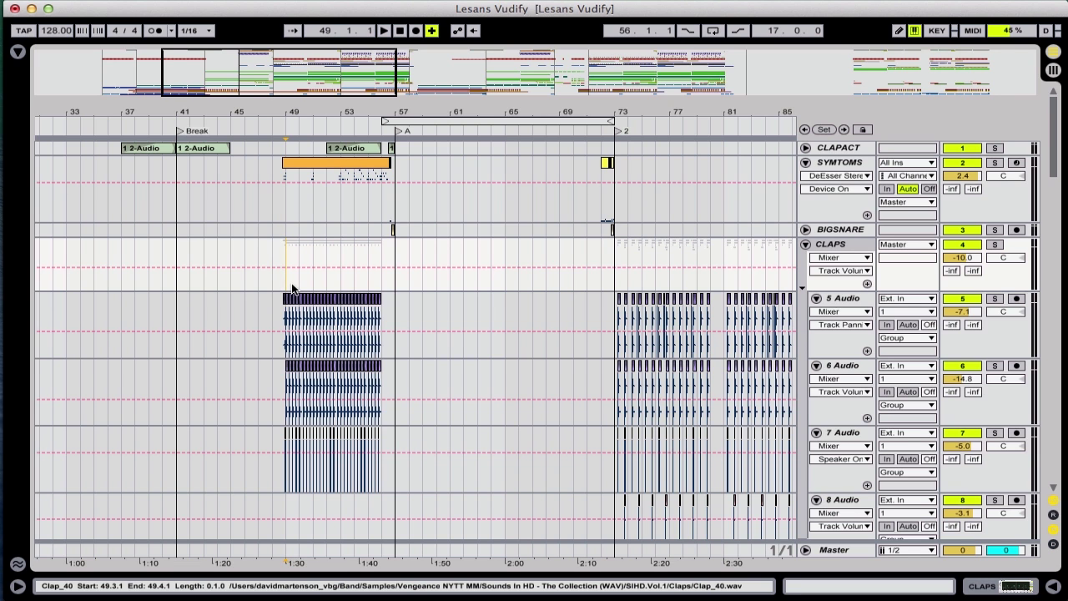
mouse_move(350, 110)
mouse_down()
mouse_move(351, 138)
mouse_move(328, 170)
mouse_up()
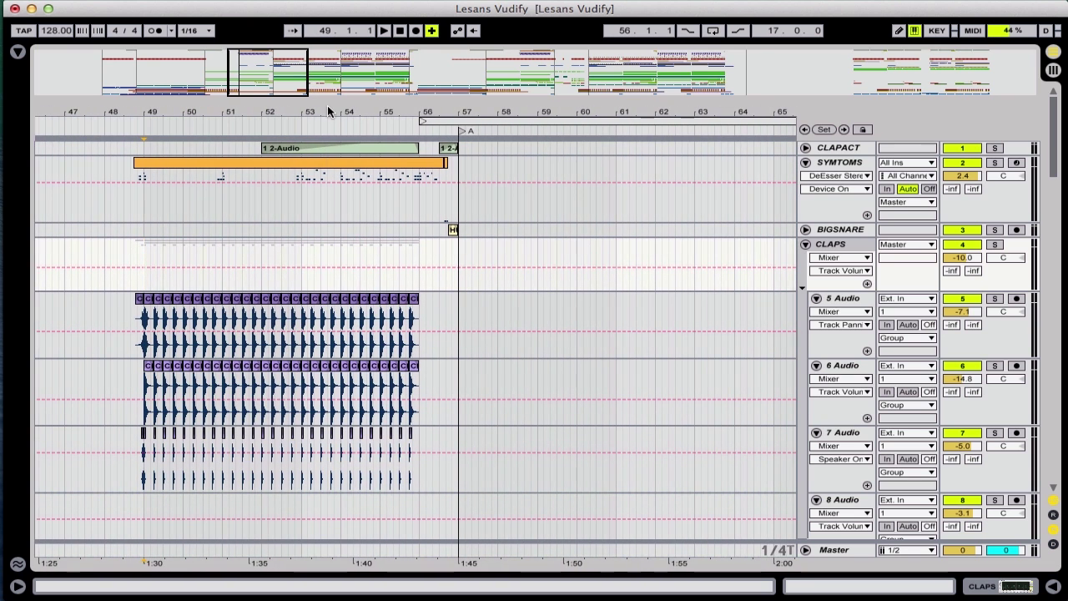
click(281, 206)
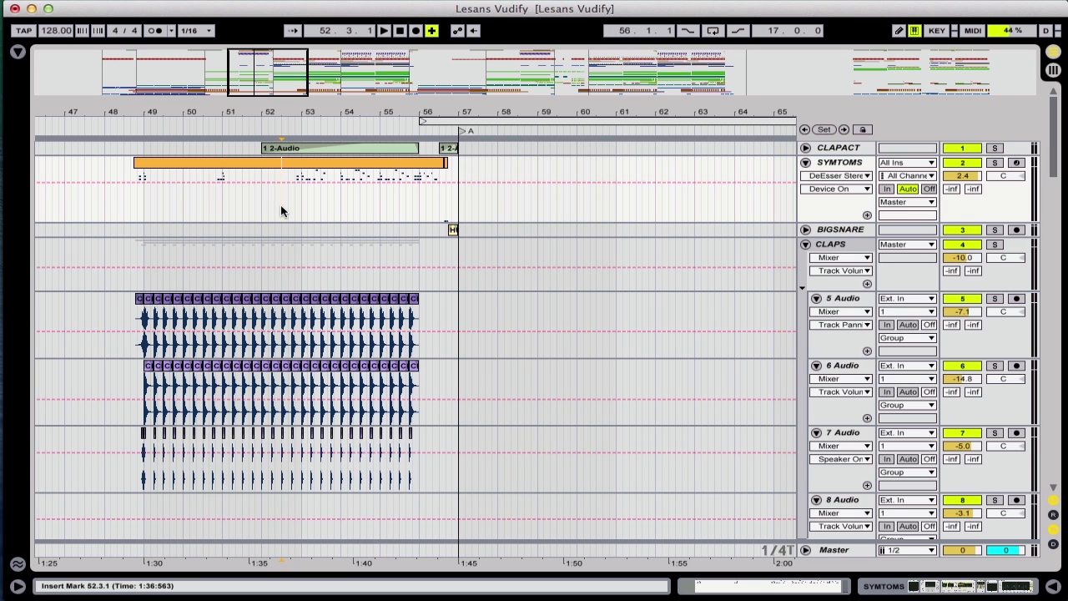
drag(334, 109, 334, 34)
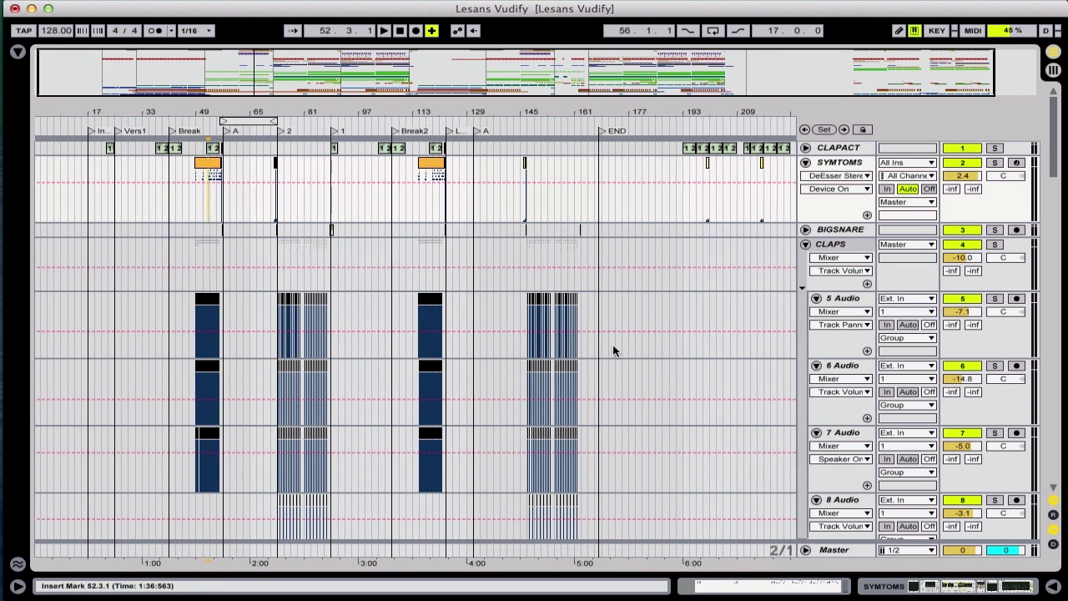